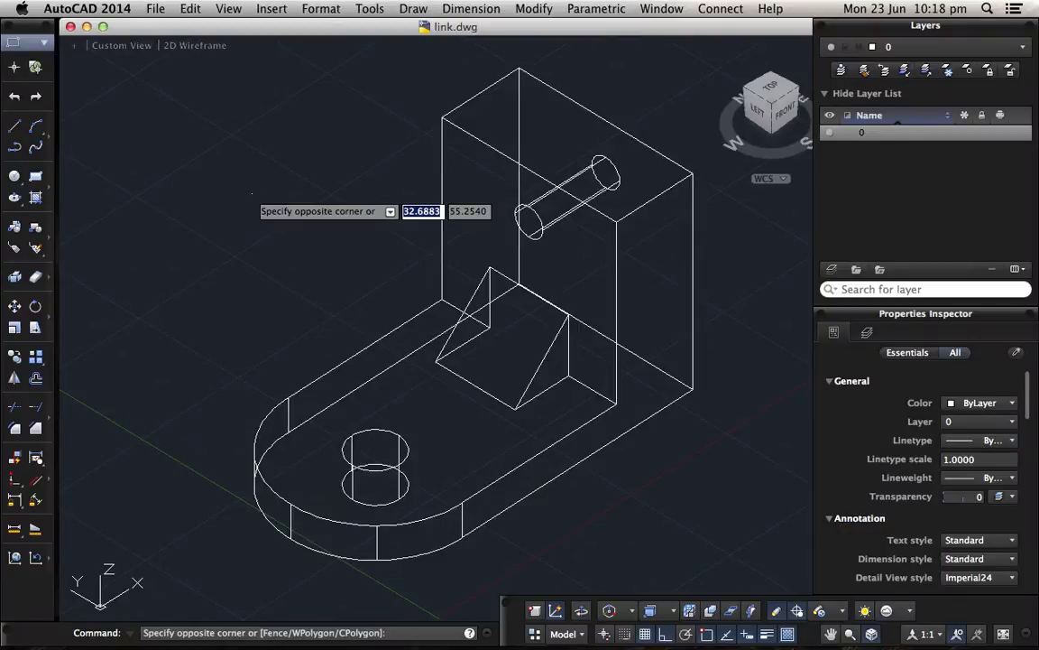
Step: Switch AutoCAD to the Modeling workspace and scroll the tool palette to reach the Flatshot tool
{"action": "left_click", "coordinate": [252, 194]}
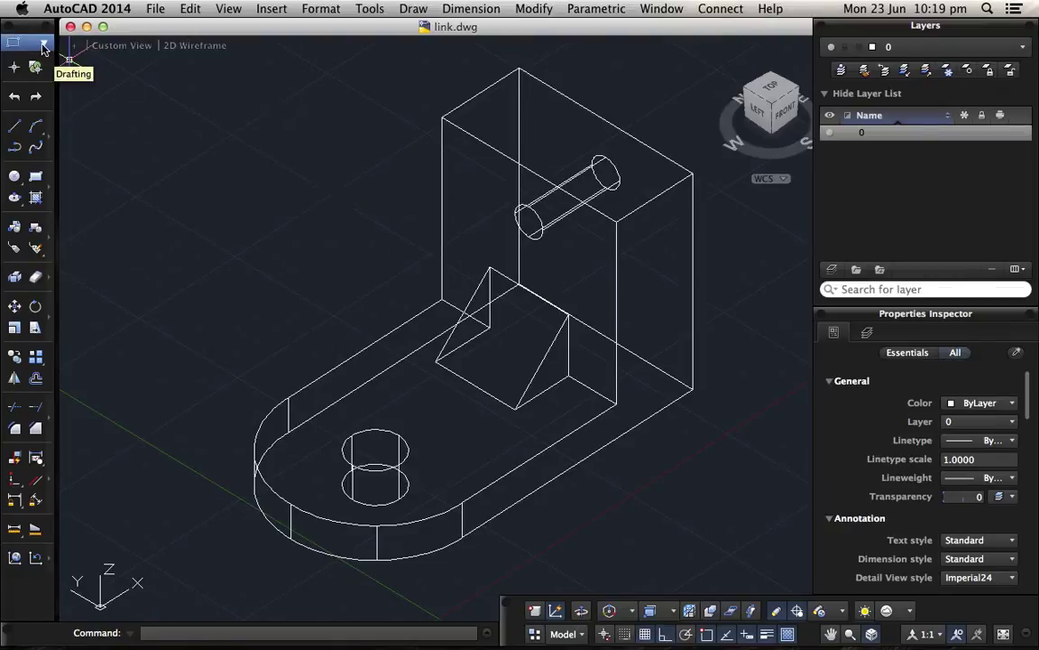
{"action": "left_click", "coordinate": [42, 47]}
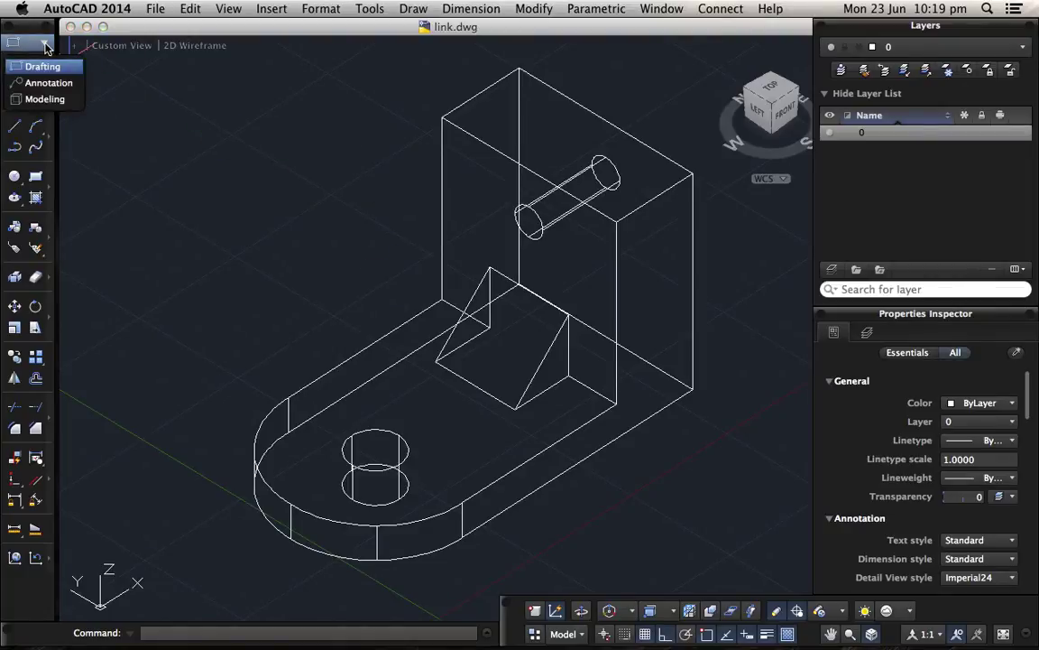
{"action": "left_click", "coordinate": [45, 99]}
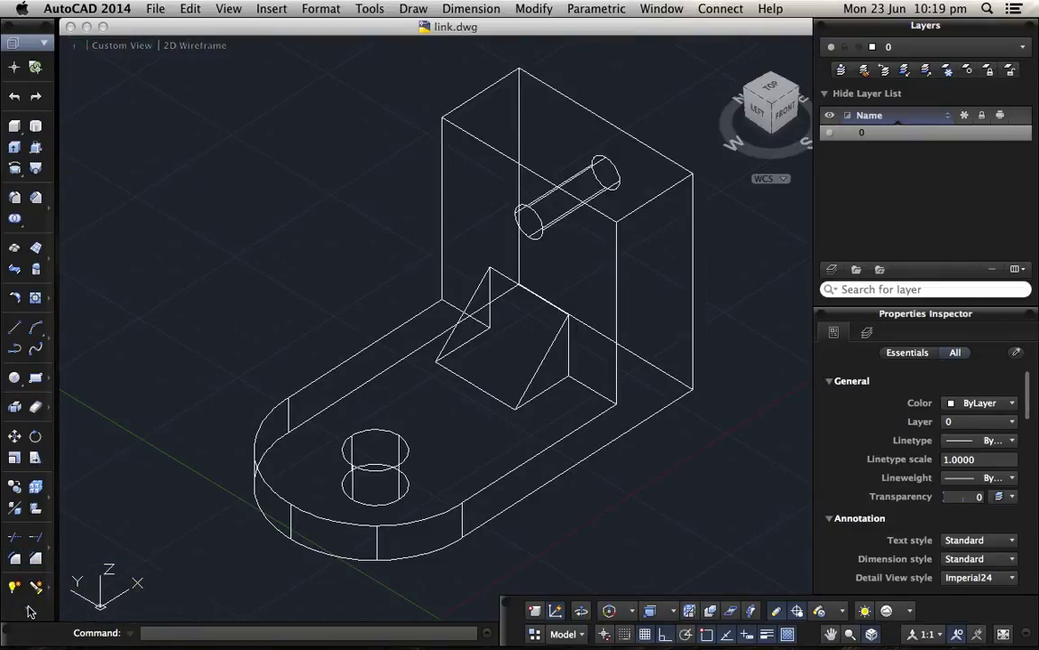
{"action": "scroll", "coordinate": [28, 612], "scroll_direction": "down", "scroll_amount": 2}
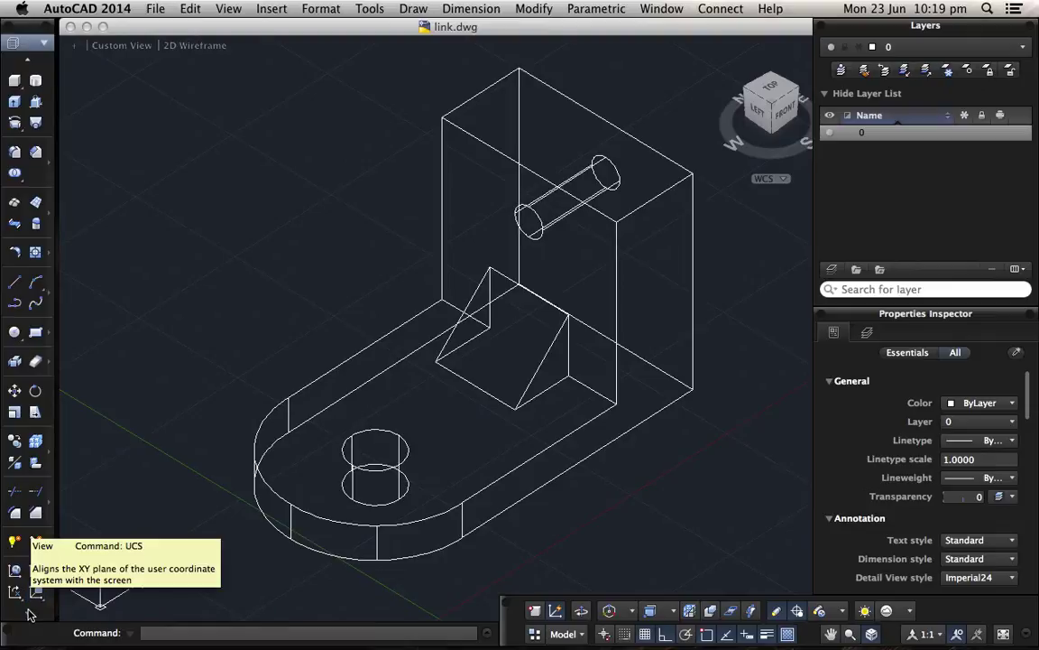
{"action": "scroll", "coordinate": [28, 613], "scroll_direction": "down", "scroll_amount": 3}
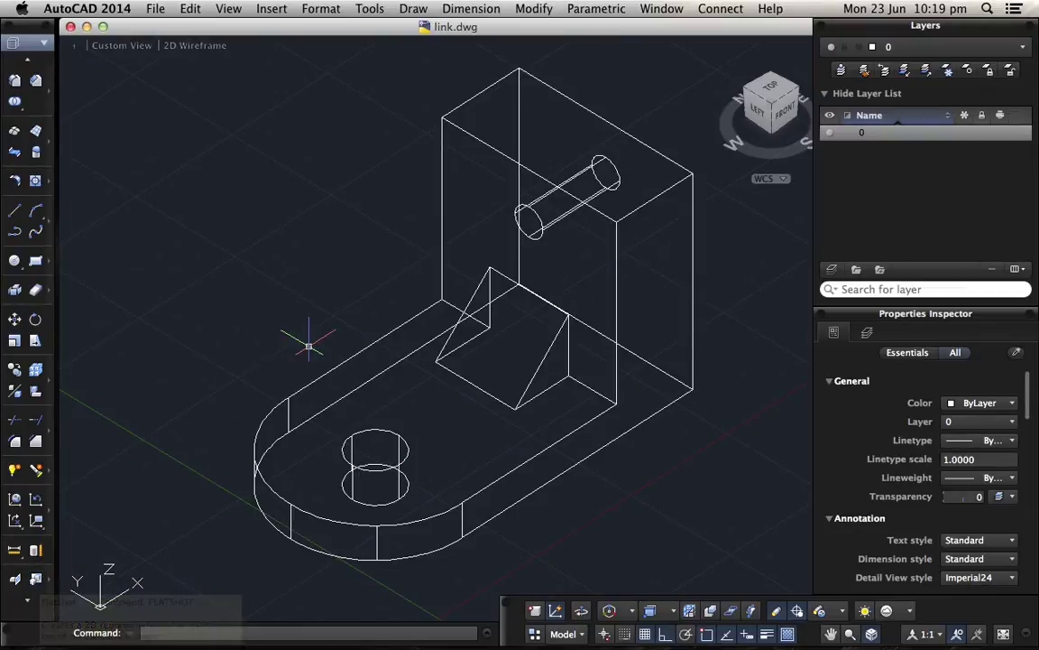
{"action": "middle_click_drag", "start_coordinate": [291, 298], "coordinate": [260, 297]}
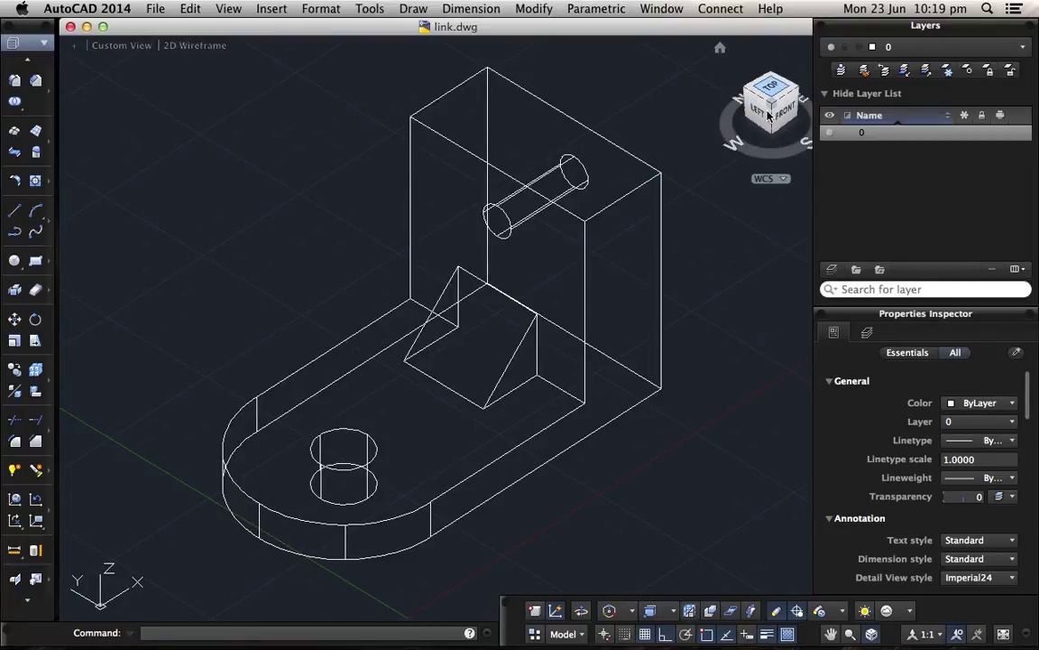
Step: View the bracket from TOP, start Flatshot, and set the obscured lines colour to Blue
{"action": "left_click", "coordinate": [774, 96]}
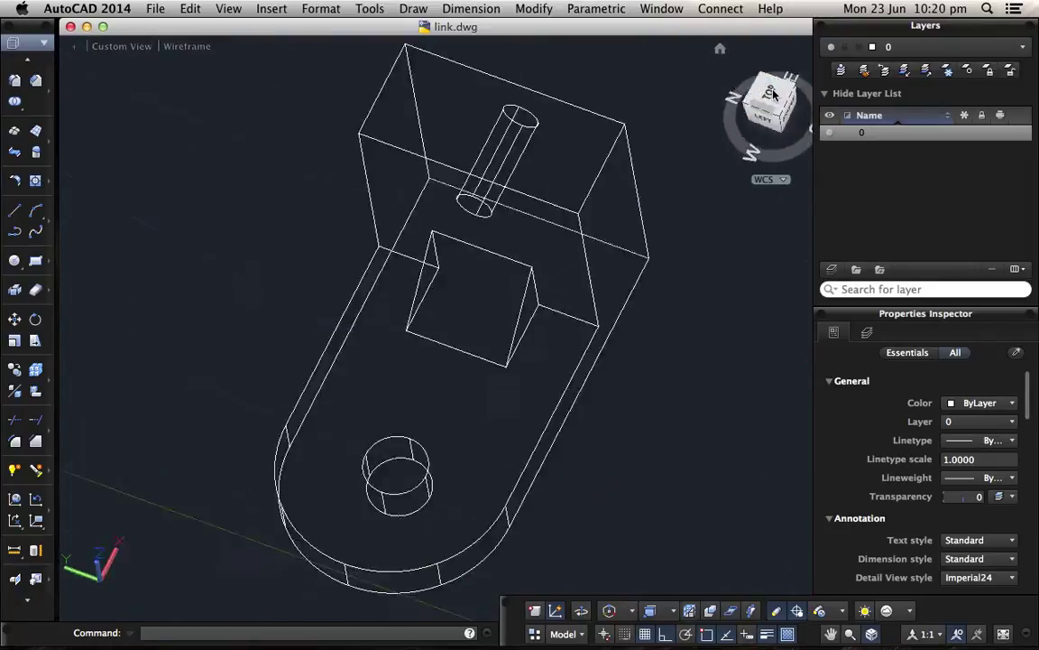
{"action": "left_click", "coordinate": [37, 581]}
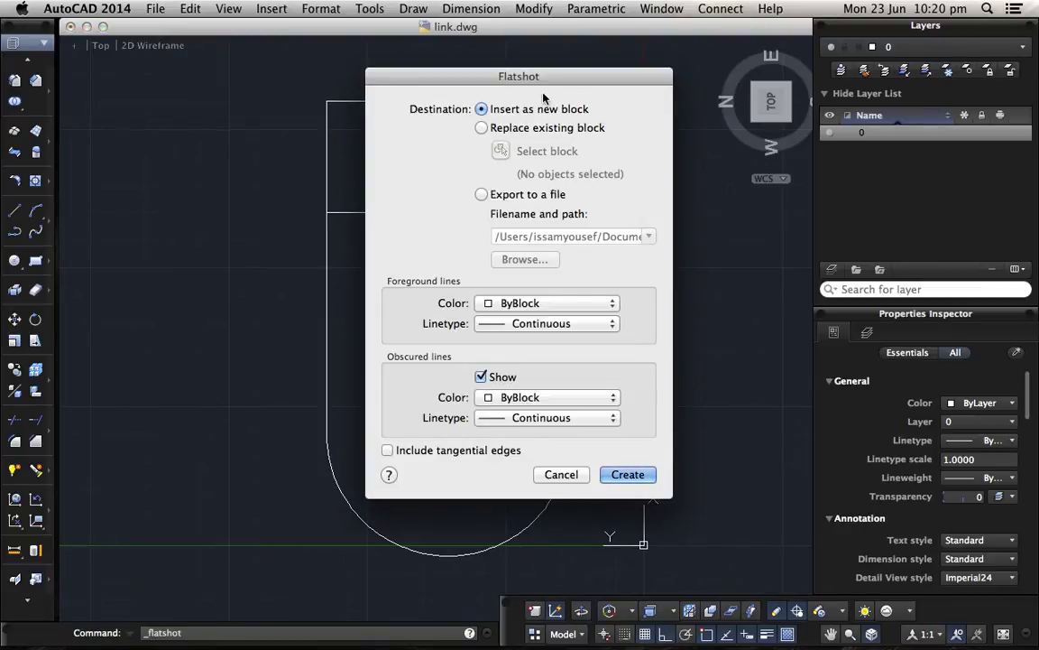
{"action": "mouse_move", "coordinate": [548, 84]}
{"action": "left_mouse_down"}
{"action": "mouse_move", "coordinate": [421, 88]}
{"action": "mouse_move", "coordinate": [276, 123]}
{"action": "left_mouse_up"}
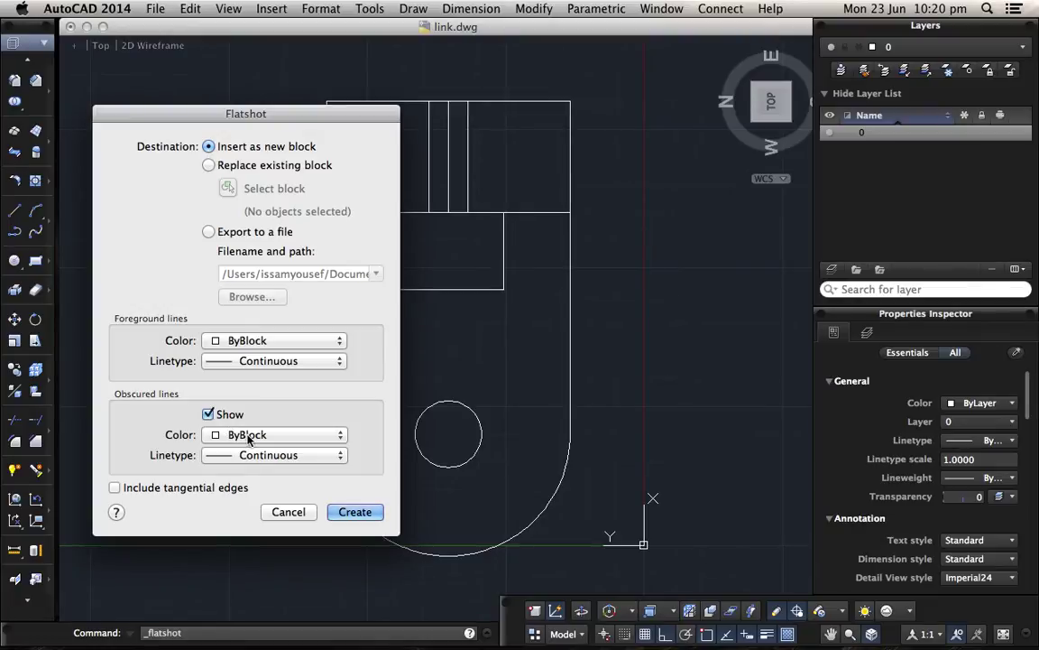
{"action": "left_click", "coordinate": [237, 435]}
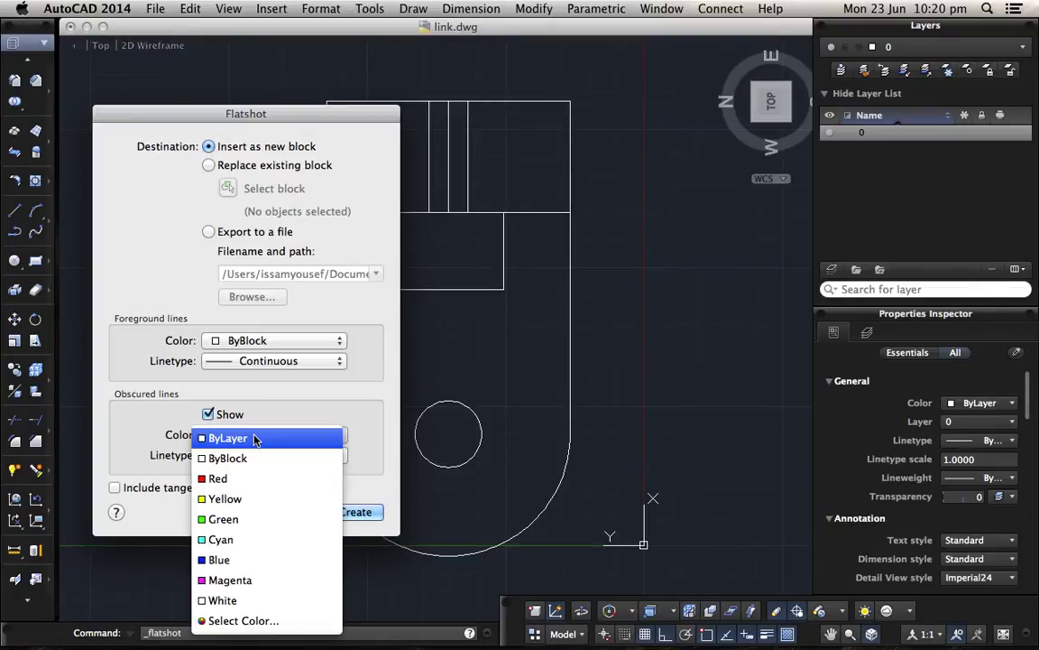
{"action": "left_click", "coordinate": [232, 559]}
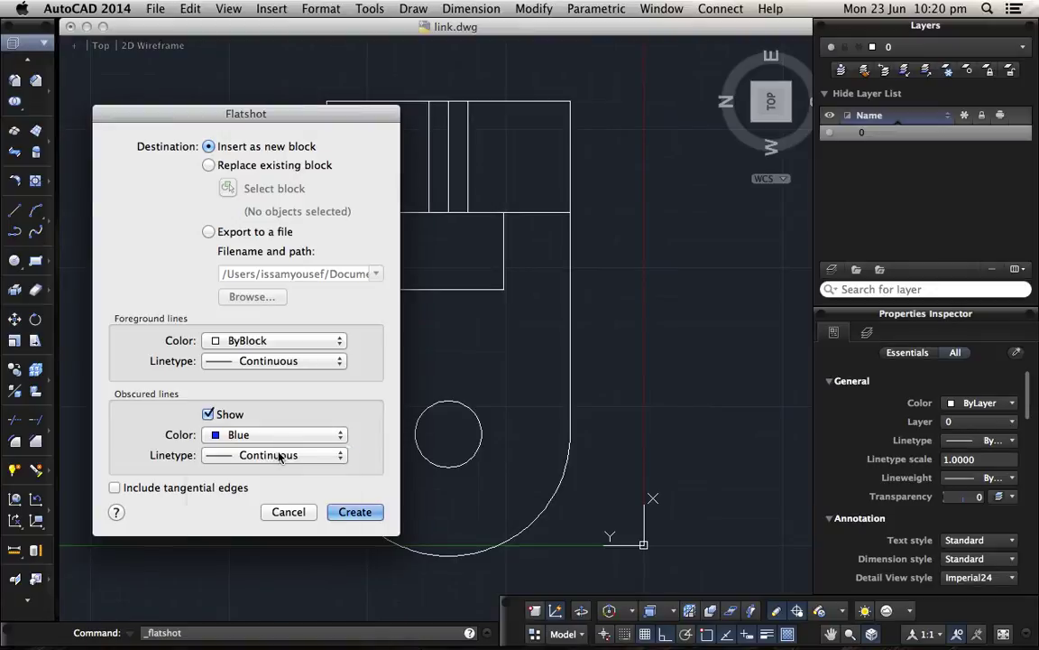
Step: Load HIDDEN2 from acad.lin and make it the Flatshot obscured-line linetype
{"action": "left_click", "coordinate": [280, 455]}
{"action": "left_click", "coordinate": [246, 521]}
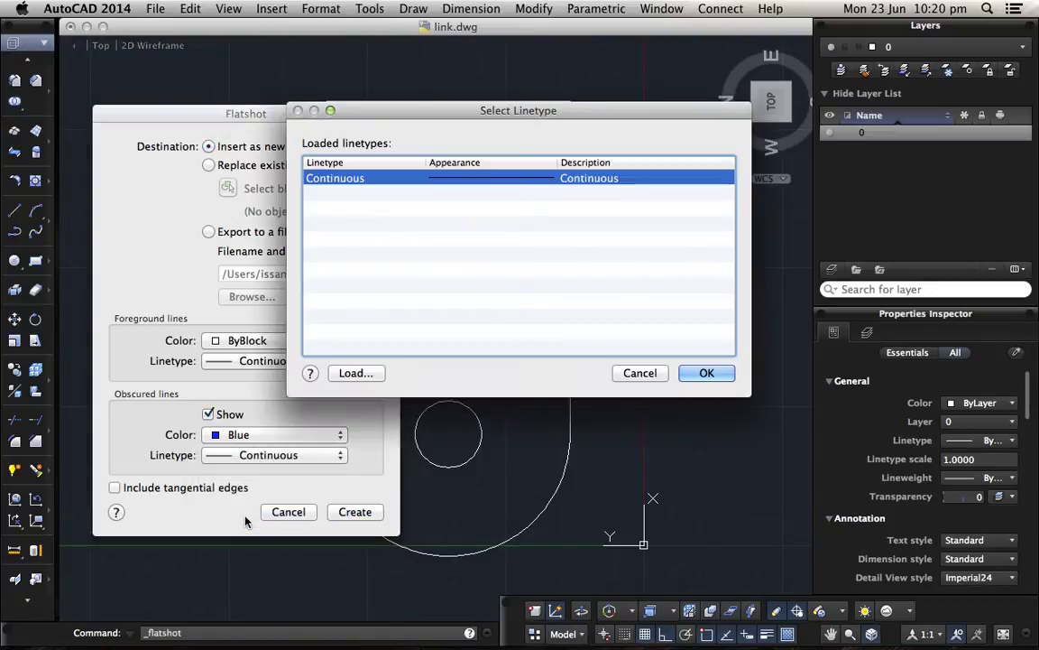
{"action": "left_click", "coordinate": [364, 375]}
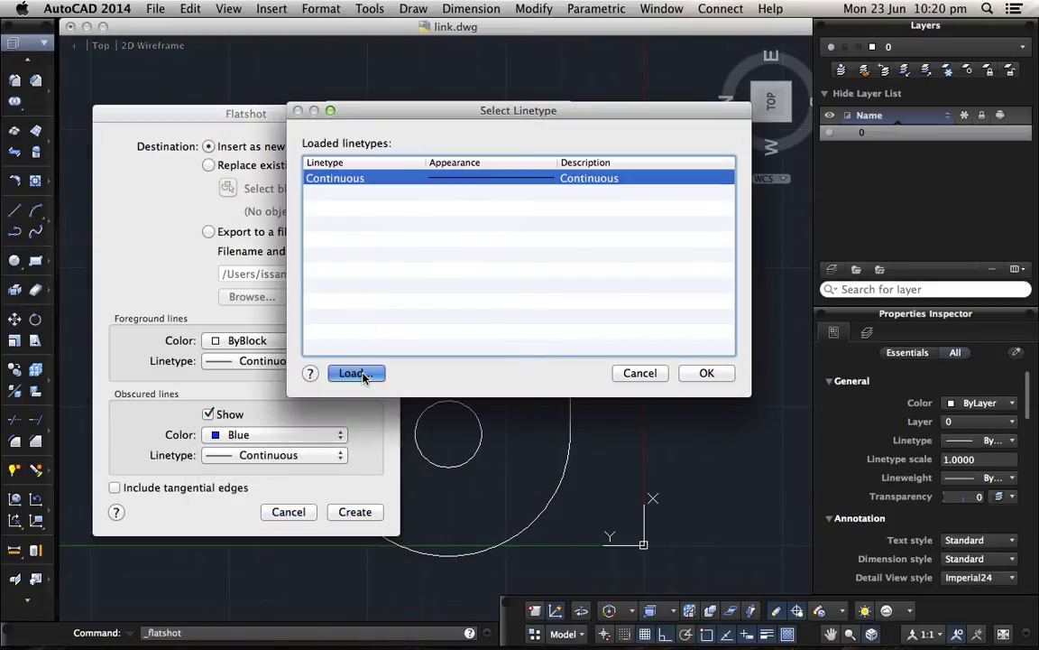
{"action": "scroll", "coordinate": [480, 264], "scroll_direction": "down", "scroll_amount": 10}
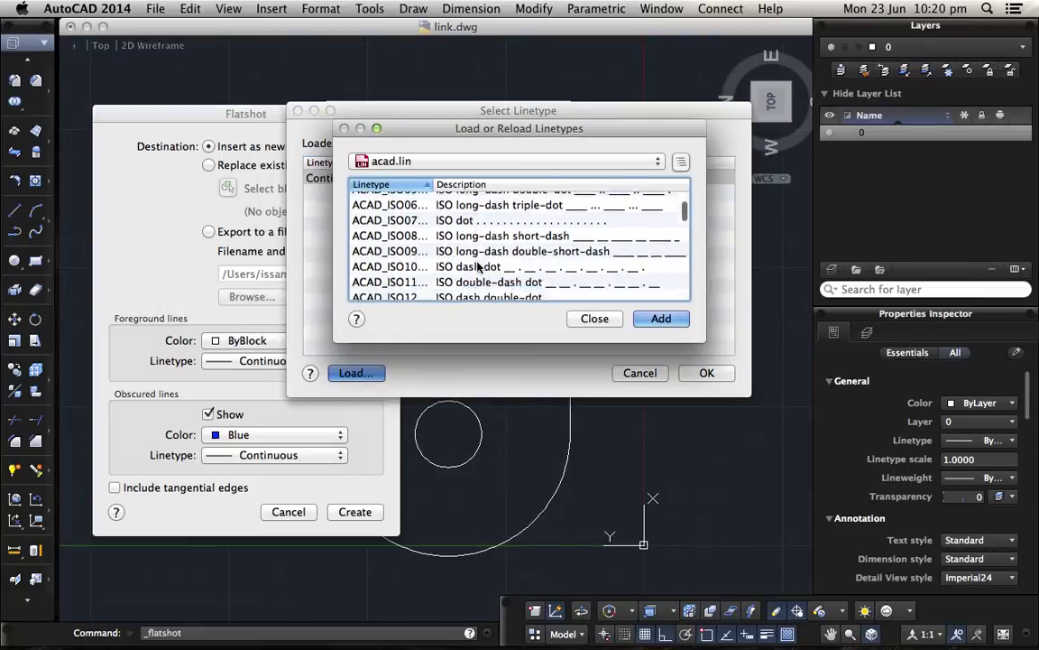
{"action": "scroll", "coordinate": [478, 264], "scroll_direction": "down", "scroll_amount": 5}
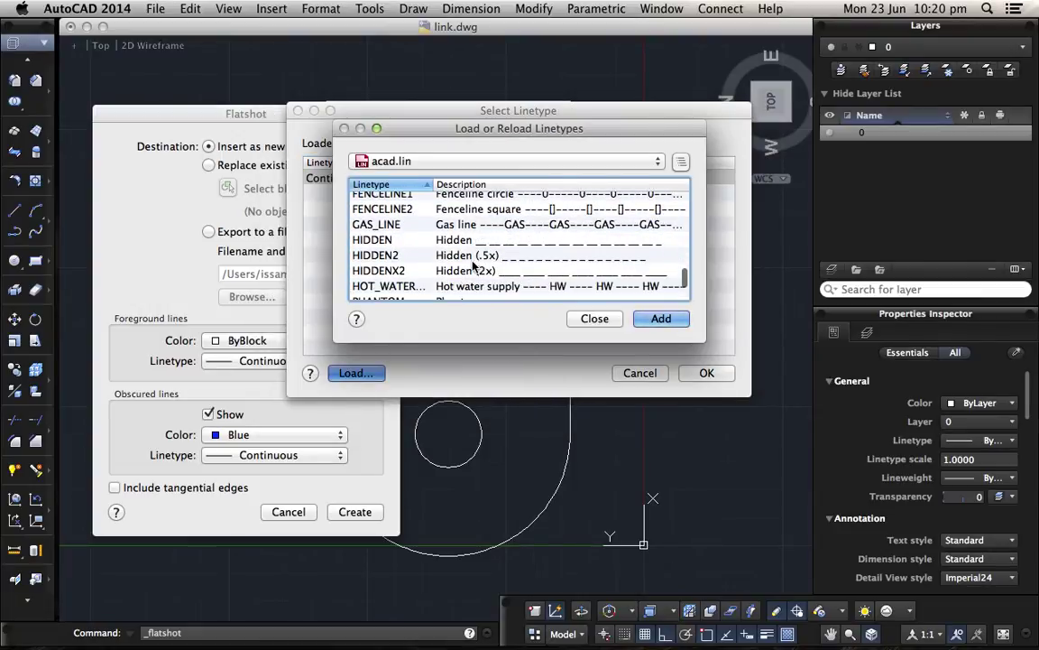
{"action": "left_click", "coordinate": [467, 256]}
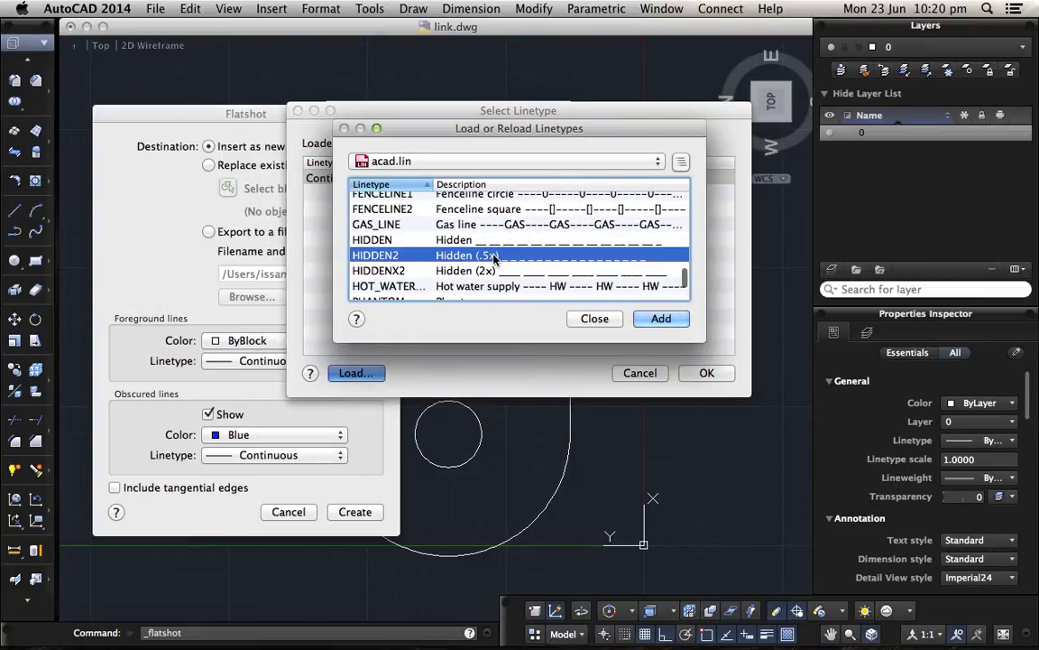
{"action": "left_click", "coordinate": [663, 319]}
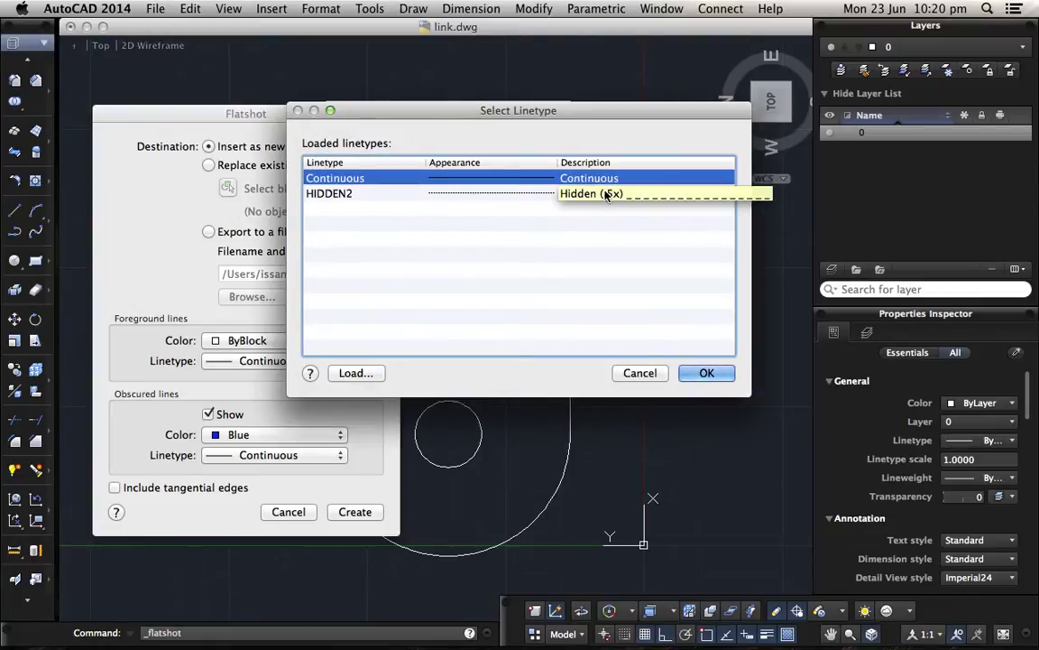
{"action": "left_click", "coordinate": [503, 196]}
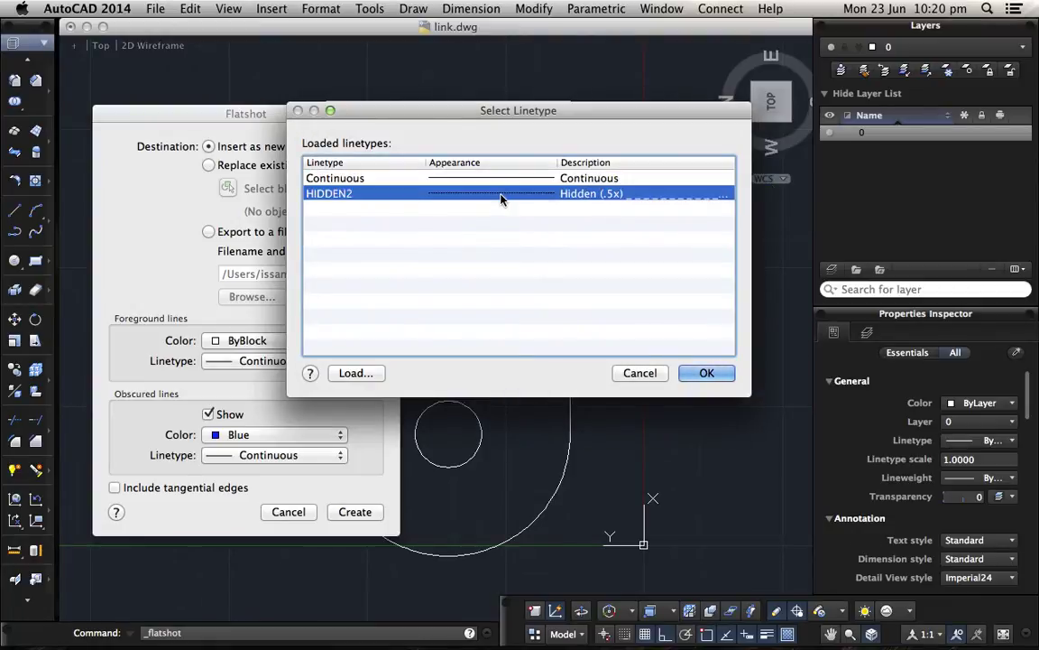
{"action": "left_click", "coordinate": [706, 373]}
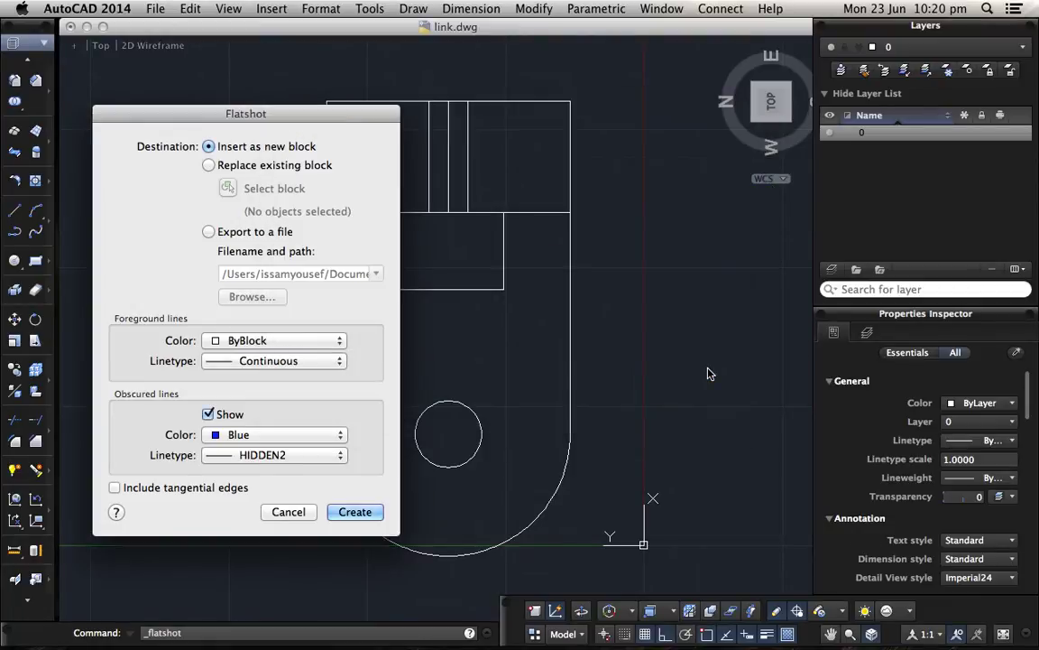
Step: Insert the flattened top-view block left of the model at scale 1 with 0° rotation
{"action": "left_click", "coordinate": [354, 511]}
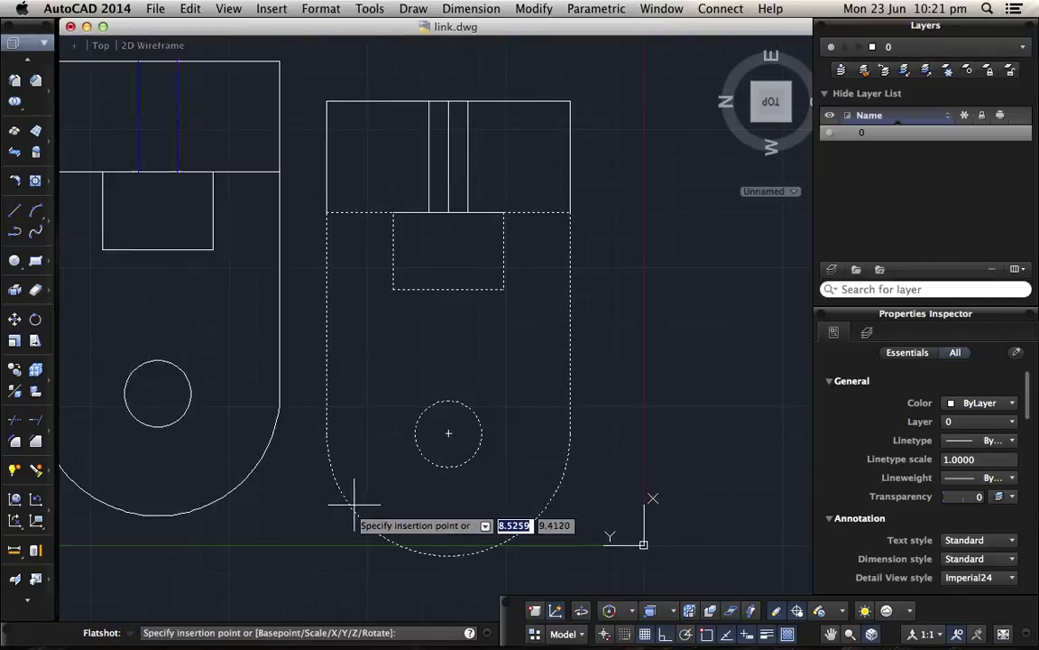
{"action": "left_click", "coordinate": [323, 538]}
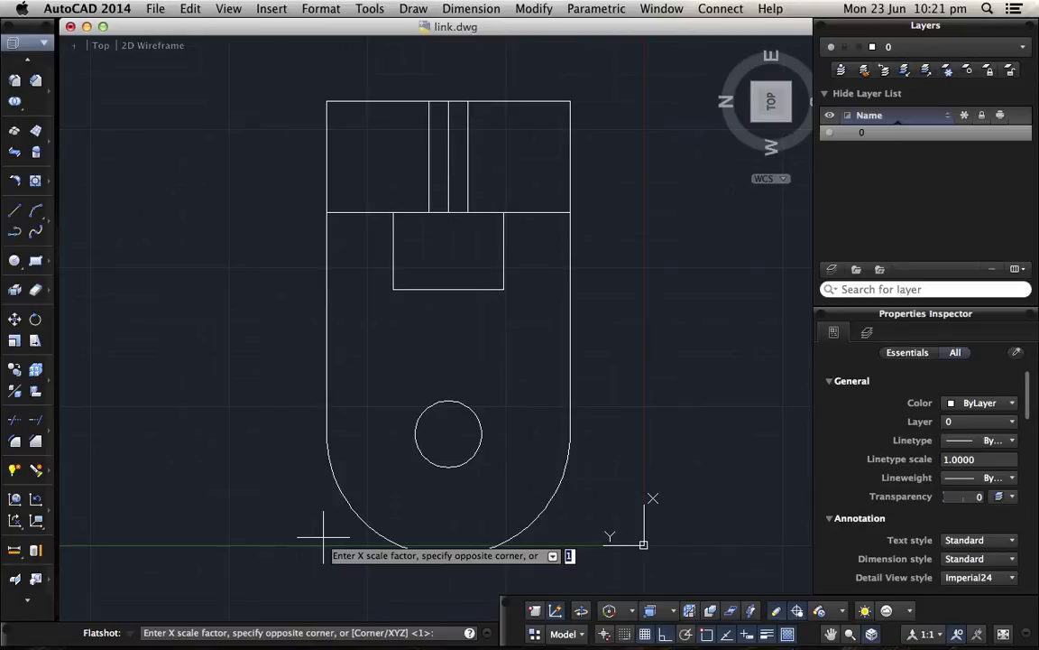
{"action": "key", "text": "Return"}
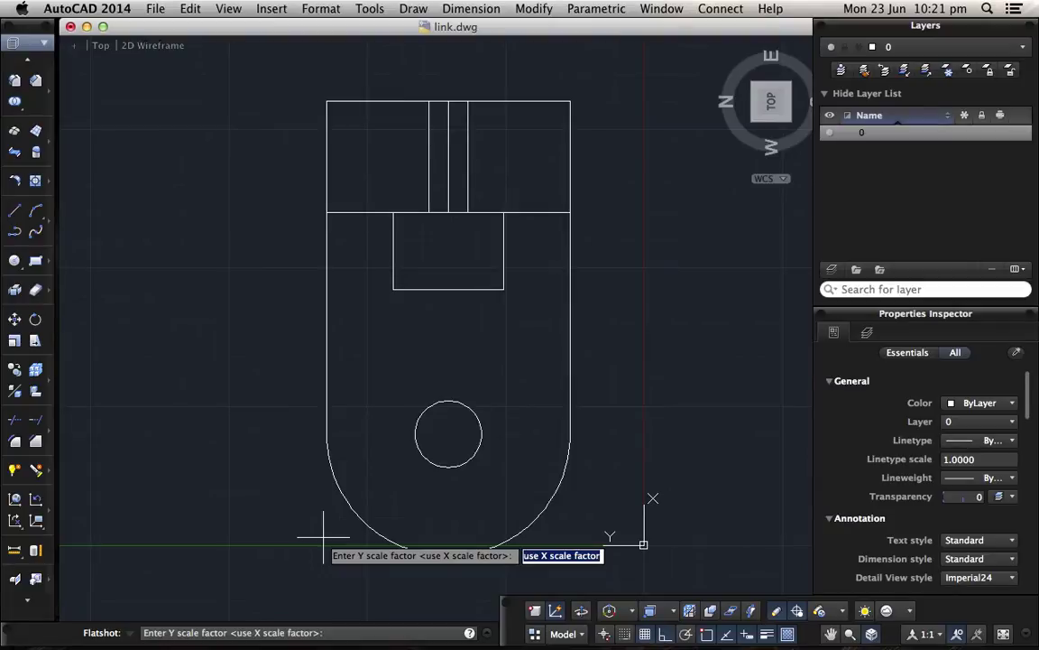
{"action": "key", "text": "Return"}
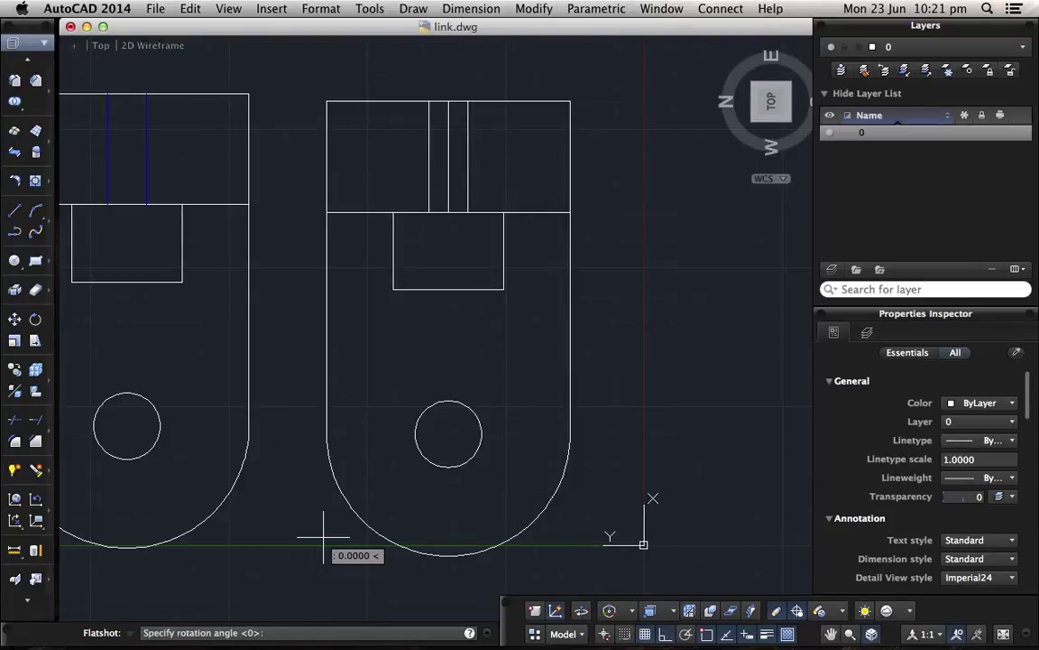
{"action": "key", "text": "Return"}
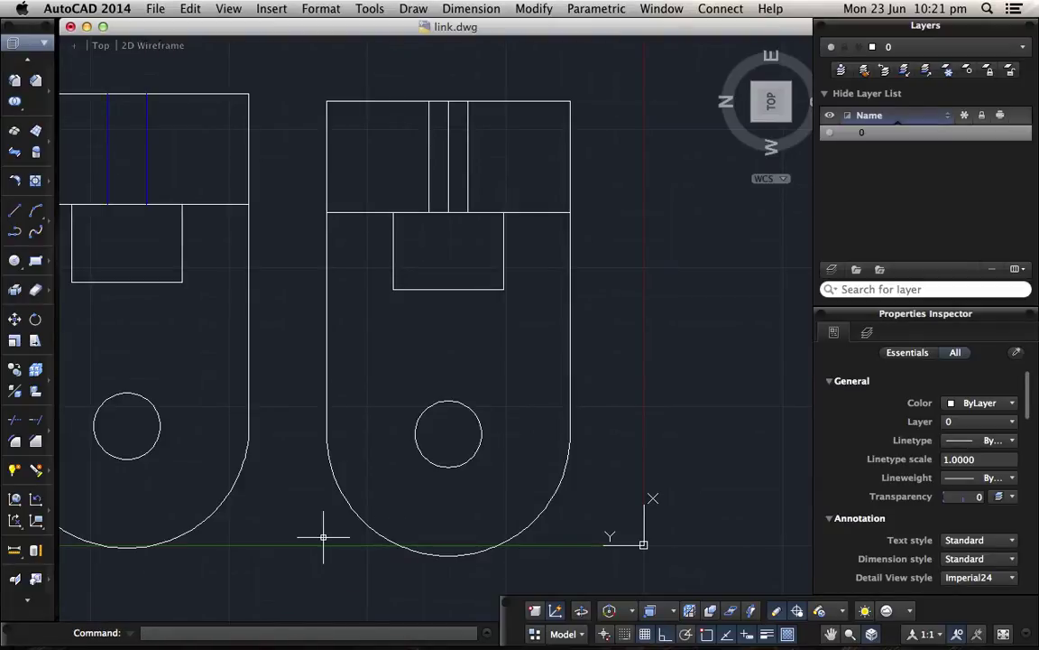
Step: Inspect the flattened top view beside the 3D bracket from south-west isometric and front viewpoints
{"action": "mouse_move", "coordinate": [289, 492]}
{"action": "middle_mouse_down"}
{"action": "mouse_move", "coordinate": [355, 485]}
{"action": "mouse_move", "coordinate": [383, 497]}
{"action": "middle_mouse_up"}
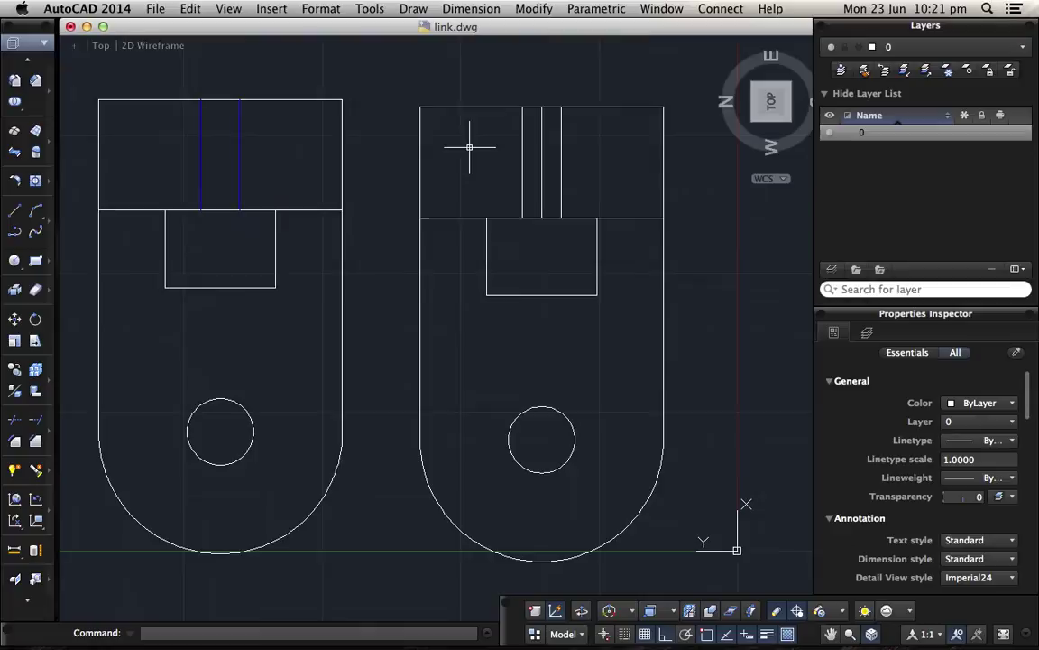
{"action": "left_click", "coordinate": [535, 154]}
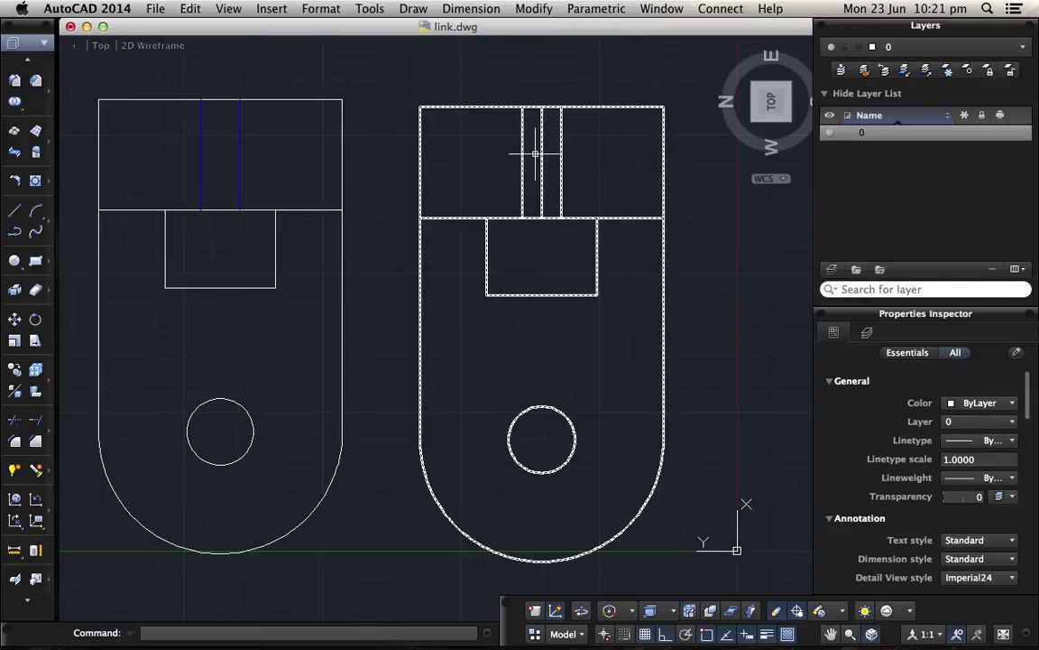
{"action": "left_click", "coordinate": [789, 121]}
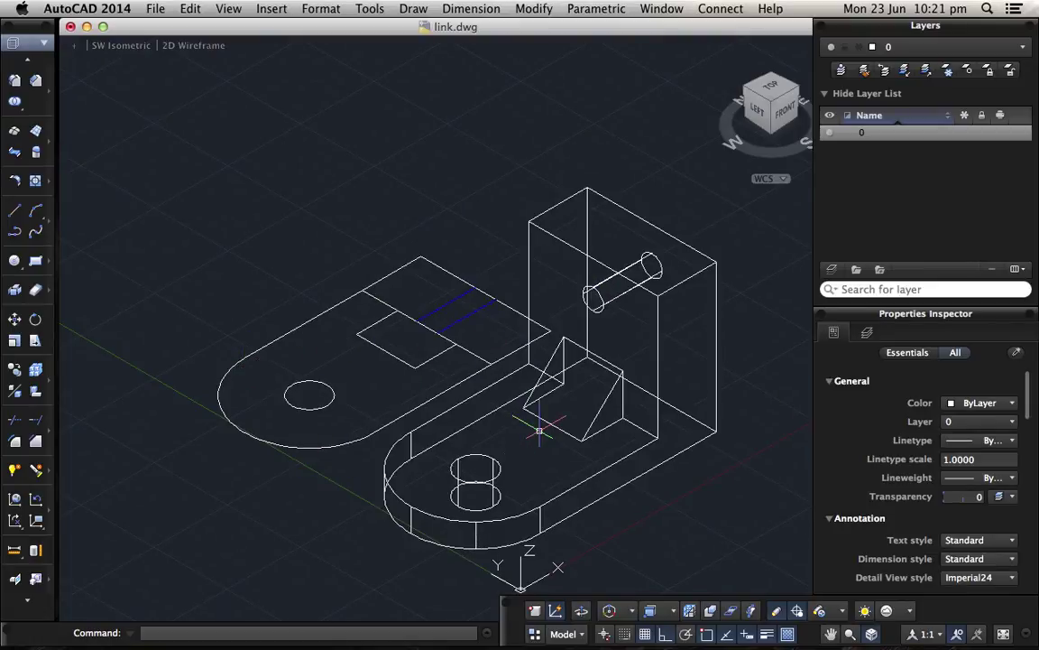
{"action": "left_click", "coordinate": [787, 117]}
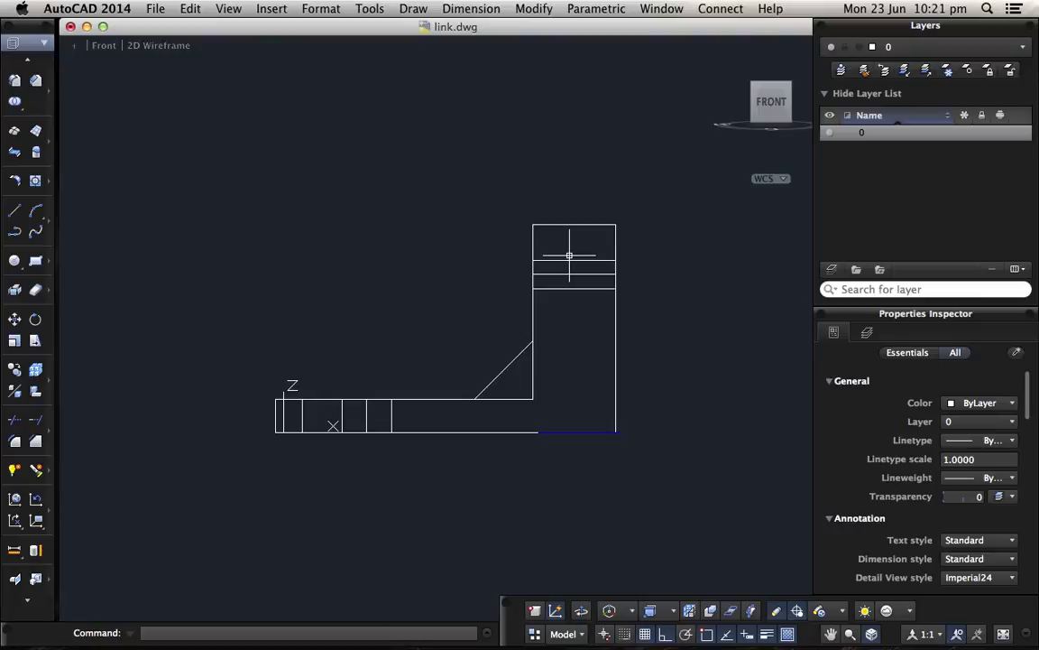
{"action": "left_click", "coordinate": [756, 89]}
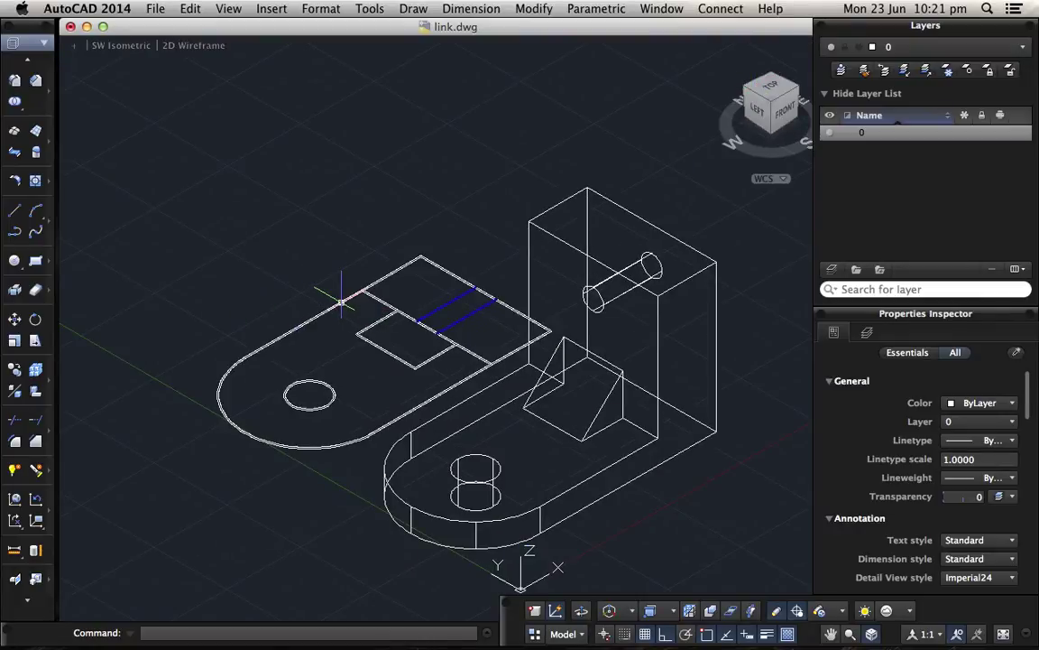
Step: Create a layer named Top and move the flattened plate outline onto it
{"action": "left_click", "coordinate": [832, 271]}
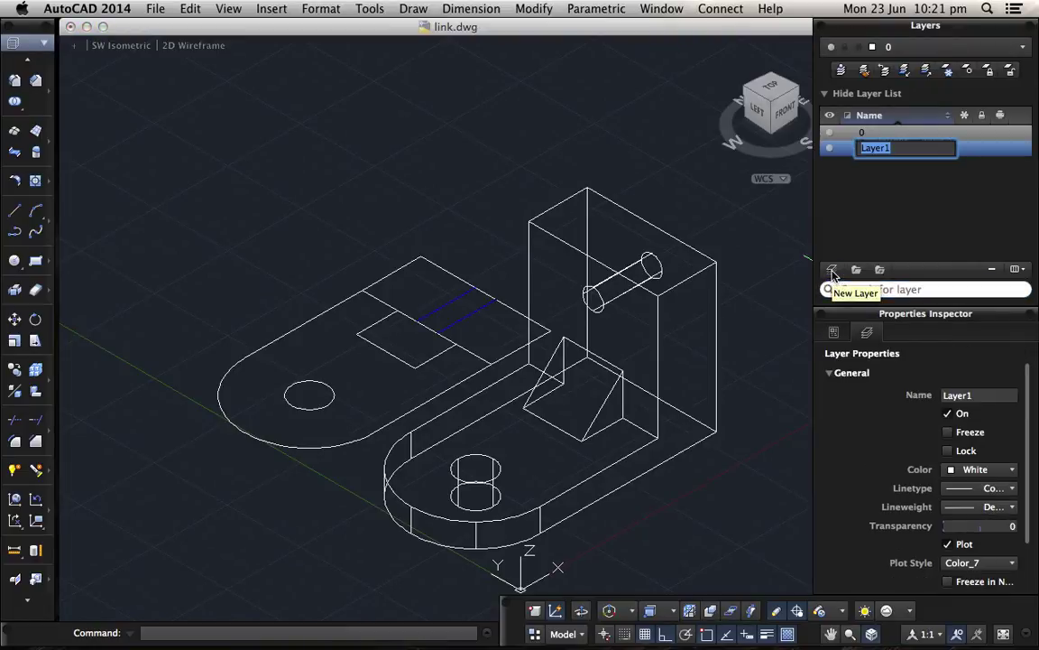
{"action": "type", "text": "Top"}
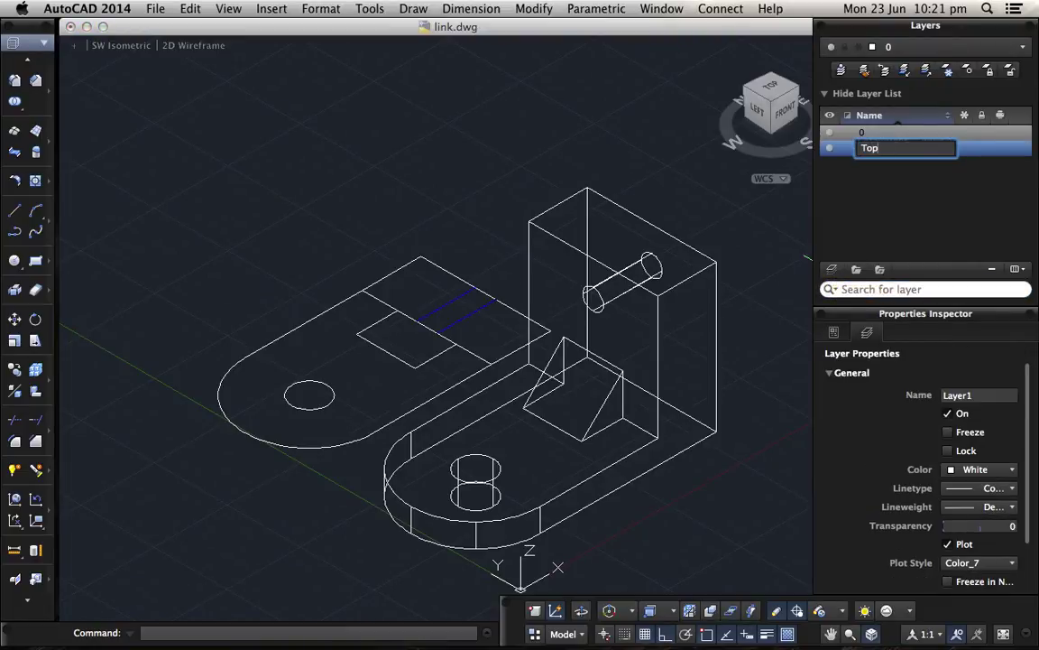
{"action": "key", "text": "Return"}
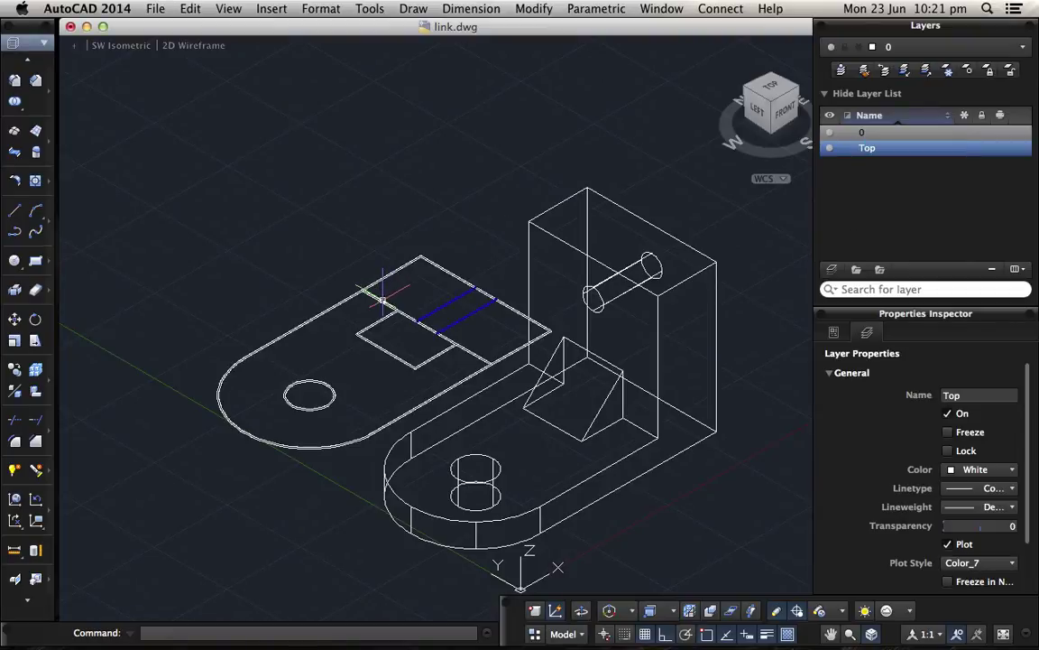
{"action": "left_click", "coordinate": [382, 298]}
{"action": "right_click", "coordinate": [383, 301]}
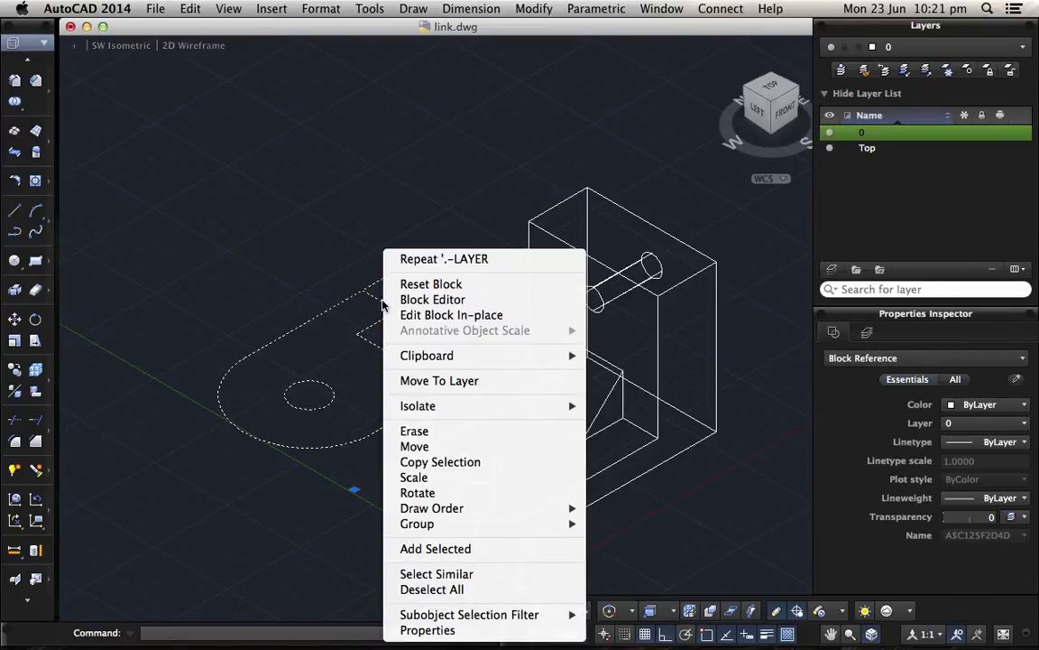
{"action": "left_click", "coordinate": [437, 382]}
{"action": "left_click", "coordinate": [404, 199]}
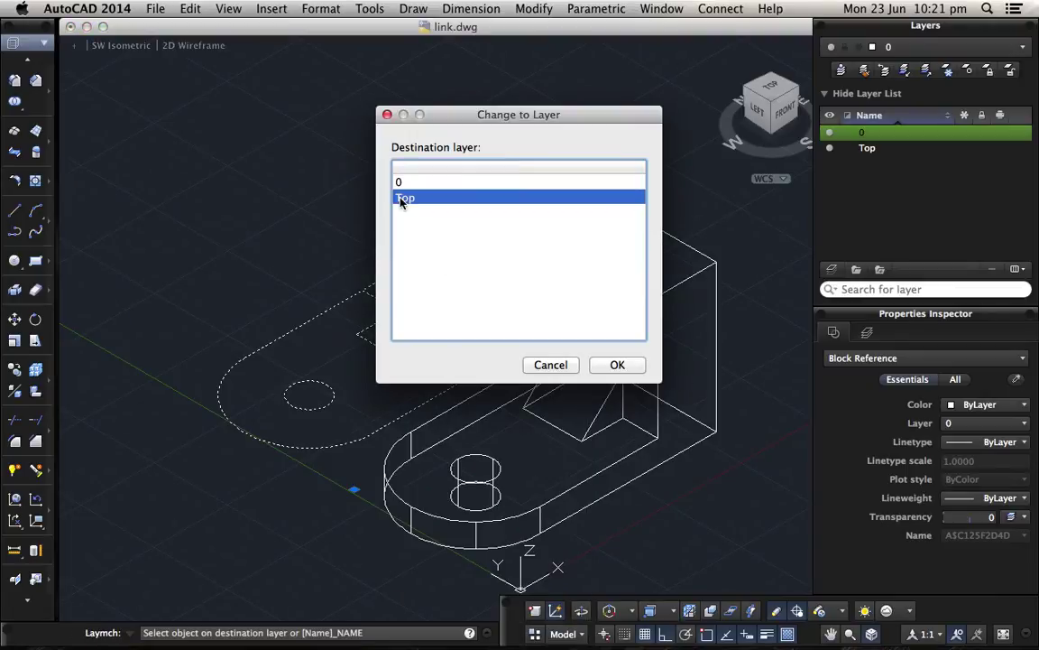
{"action": "left_click", "coordinate": [616, 365]}
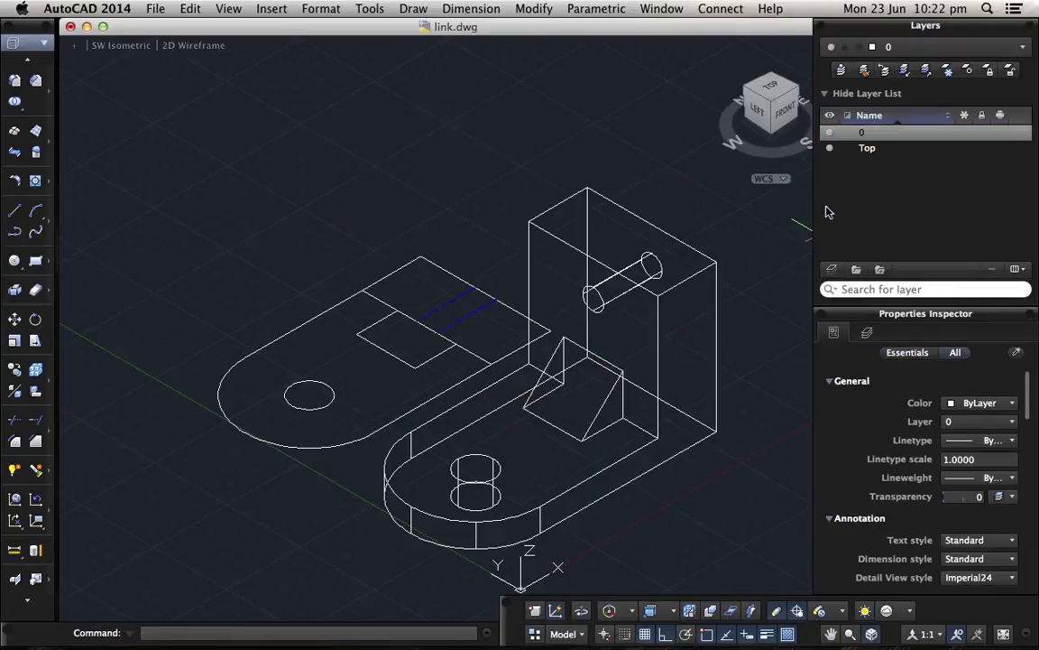
Step: Turn off the Top layer and view the bracket from the front
{"action": "left_click", "coordinate": [834, 151]}
{"action": "left_click", "coordinate": [831, 149]}
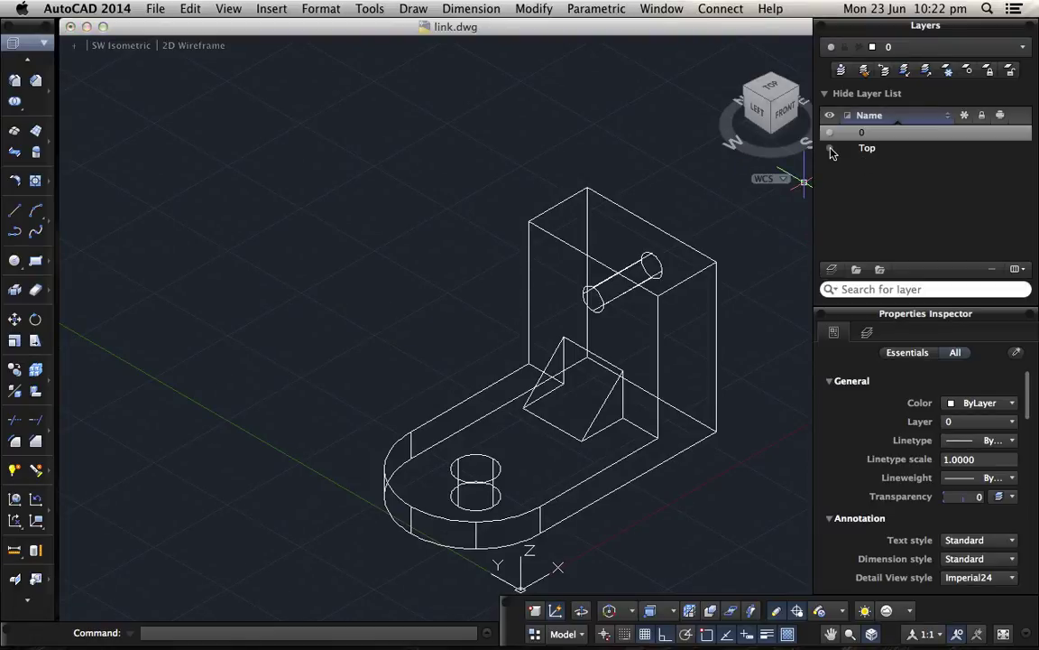
{"action": "left_click", "coordinate": [830, 149]}
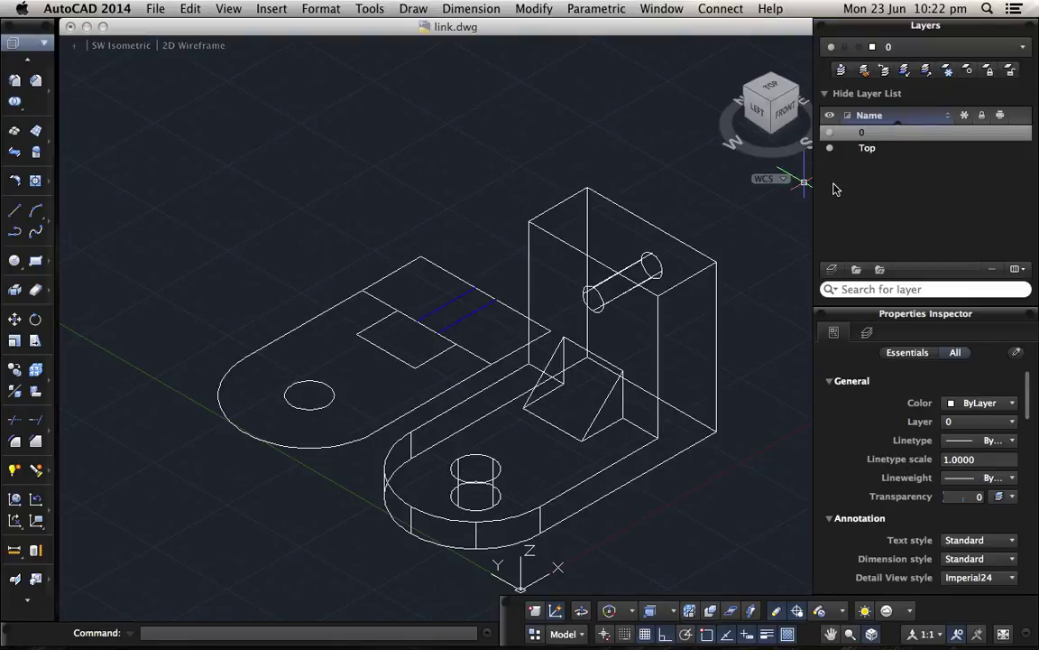
{"action": "left_click", "coordinate": [830, 149]}
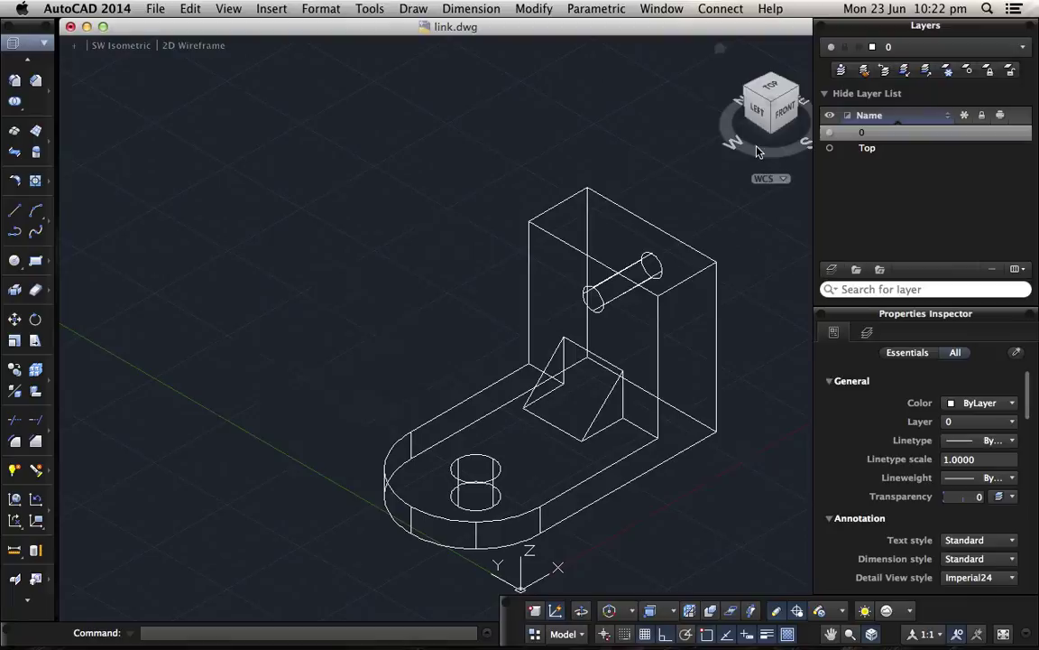
{"action": "left_click", "coordinate": [783, 116]}
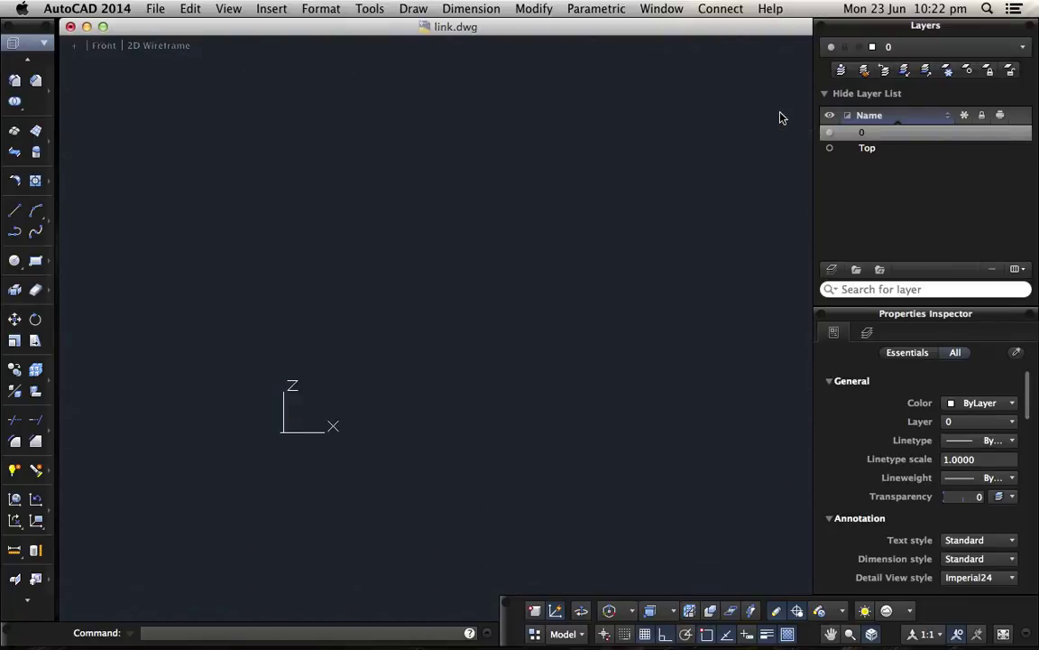
Step: Insert a flattened front-view block right of the model at default scale and rotation, then view from above
{"action": "left_click", "coordinate": [36, 580]}
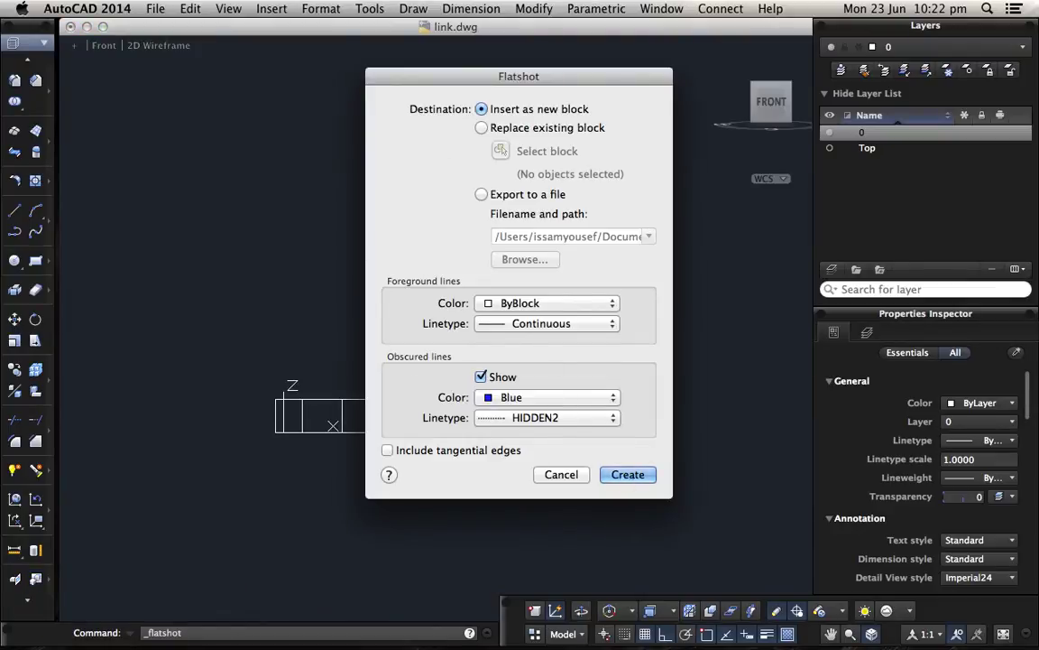
{"action": "left_click", "coordinate": [629, 476]}
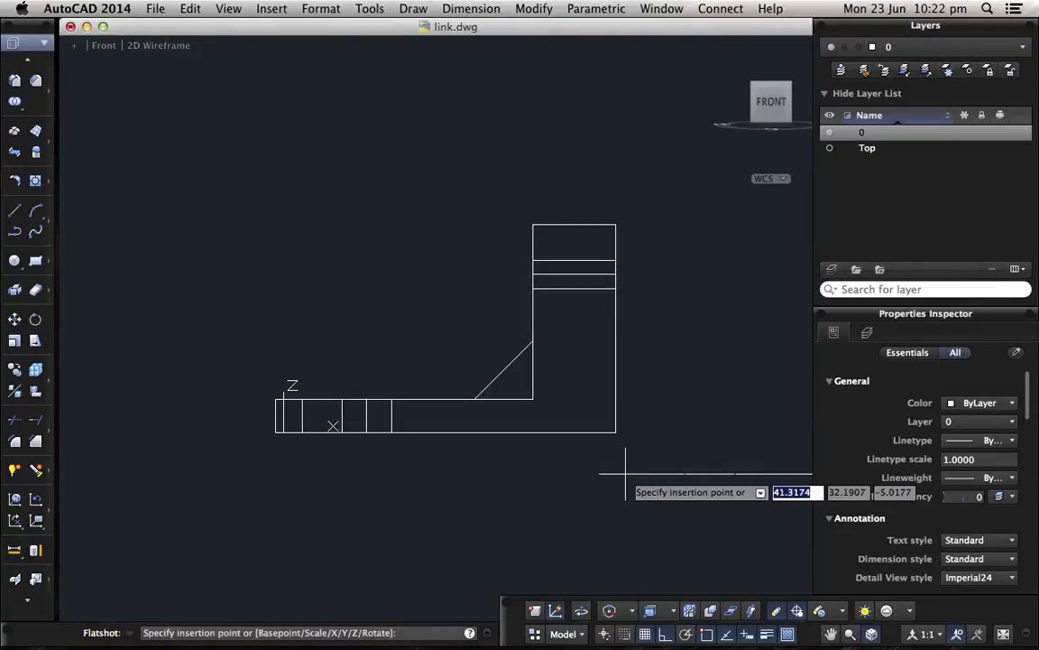
{"action": "left_click", "coordinate": [669, 434]}
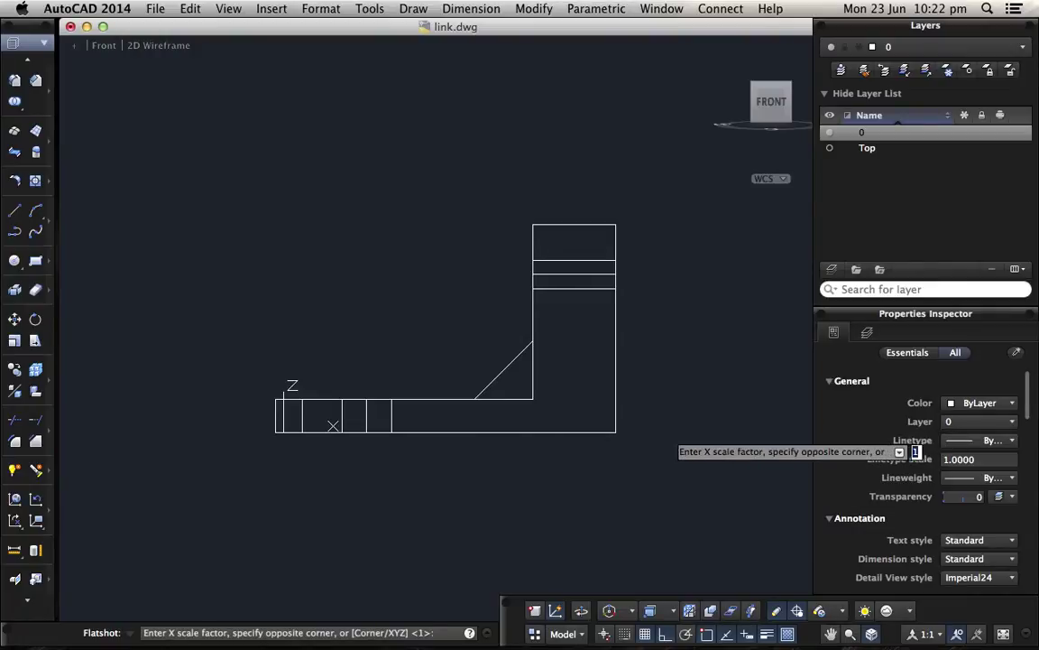
{"action": "key", "text": "Return"}
{"action": "key", "text": "Return"}
{"action": "key", "text": "Return"}
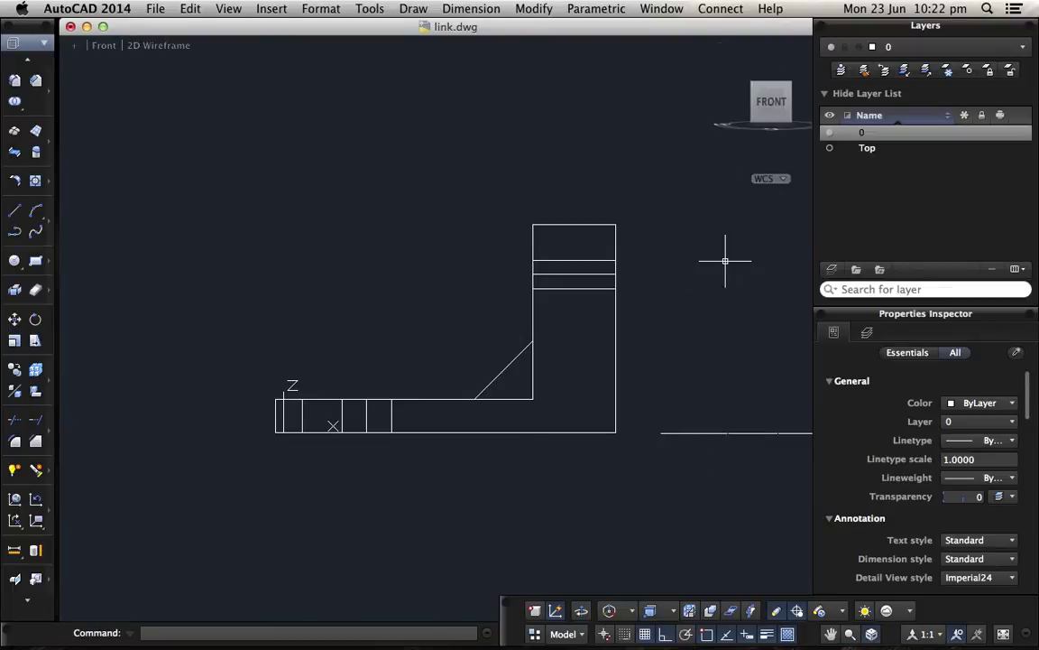
{"action": "mouse_move", "coordinate": [727, 260]}
{"action": "middle_mouse_down"}
{"action": "mouse_move", "coordinate": [631, 285]}
{"action": "mouse_move", "coordinate": [502, 276]}
{"action": "middle_mouse_up"}
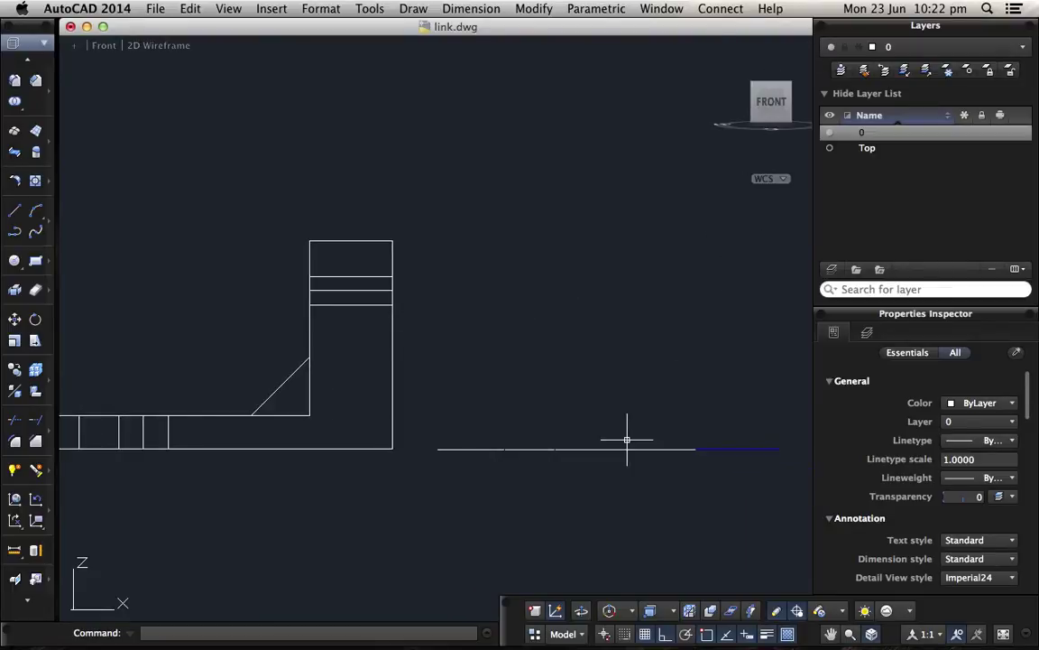
{"action": "left_click", "coordinate": [774, 77]}
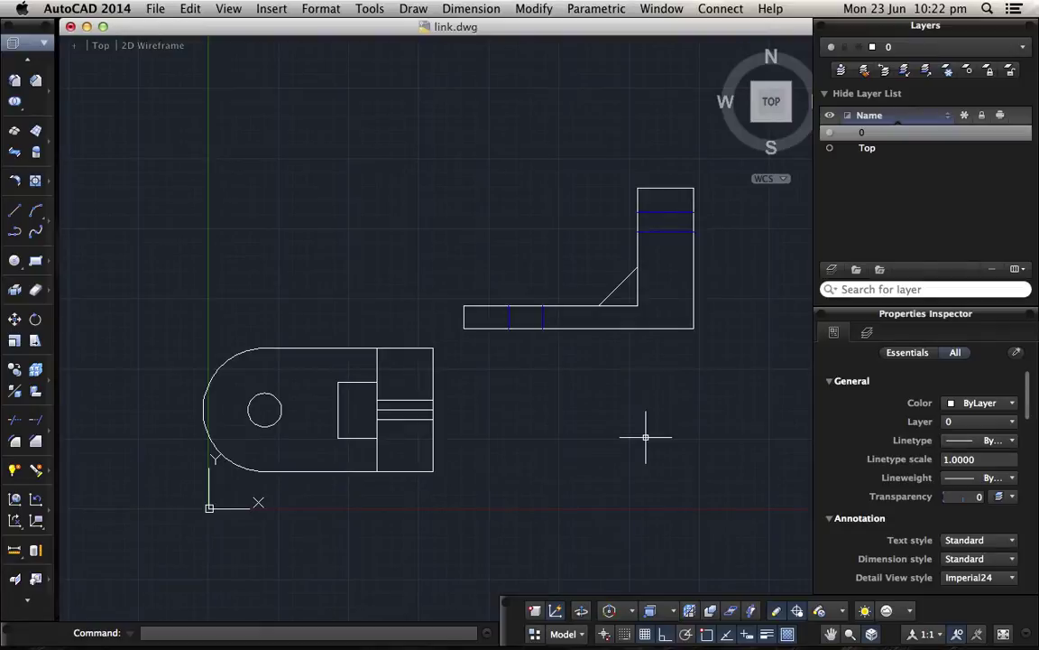
Step: Create layer Front, move the L-shaped front-view block onto it, and turn Front off
{"action": "left_click", "coordinate": [696, 249]}
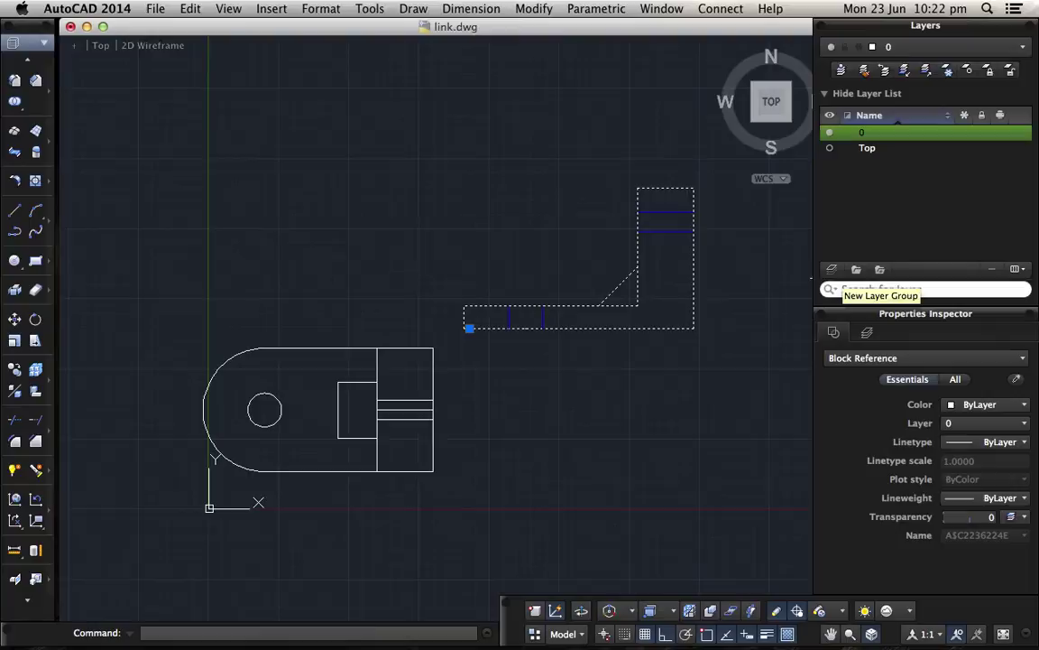
{"action": "left_click", "coordinate": [832, 270]}
{"action": "type", "text": "F"}
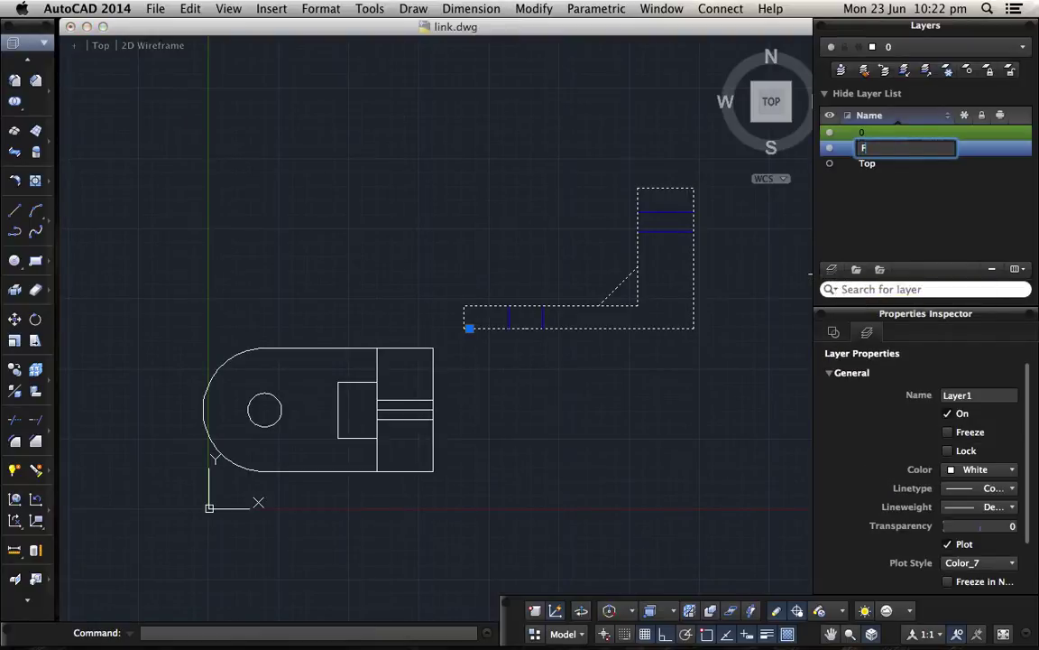
{"action": "type", "text": "ront"}
{"action": "key", "text": "Return"}
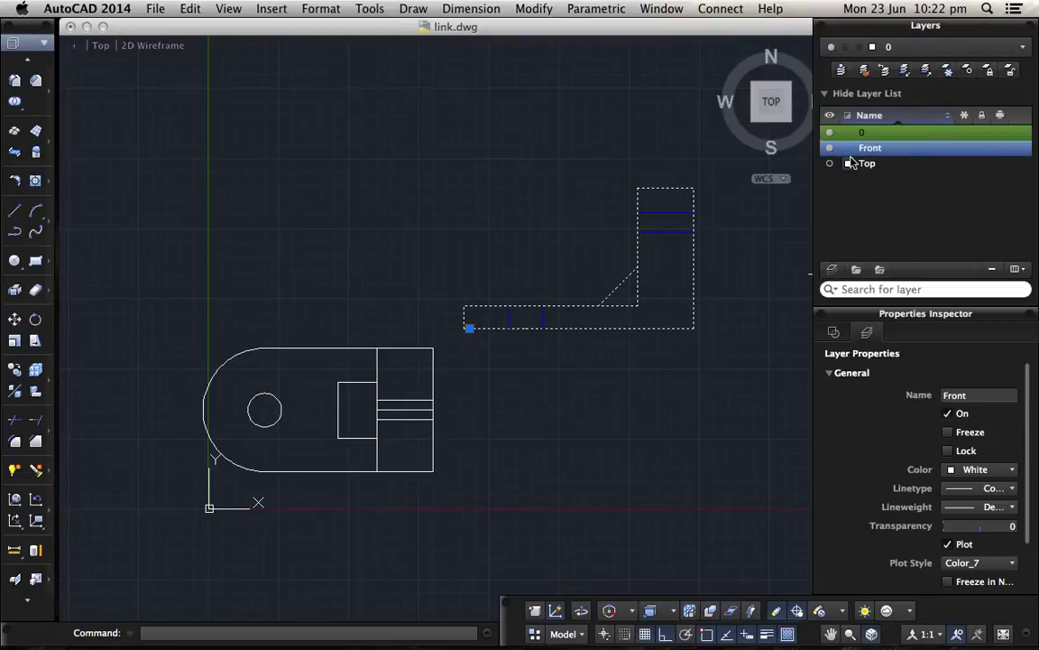
{"action": "right_click", "coordinate": [686, 264]}
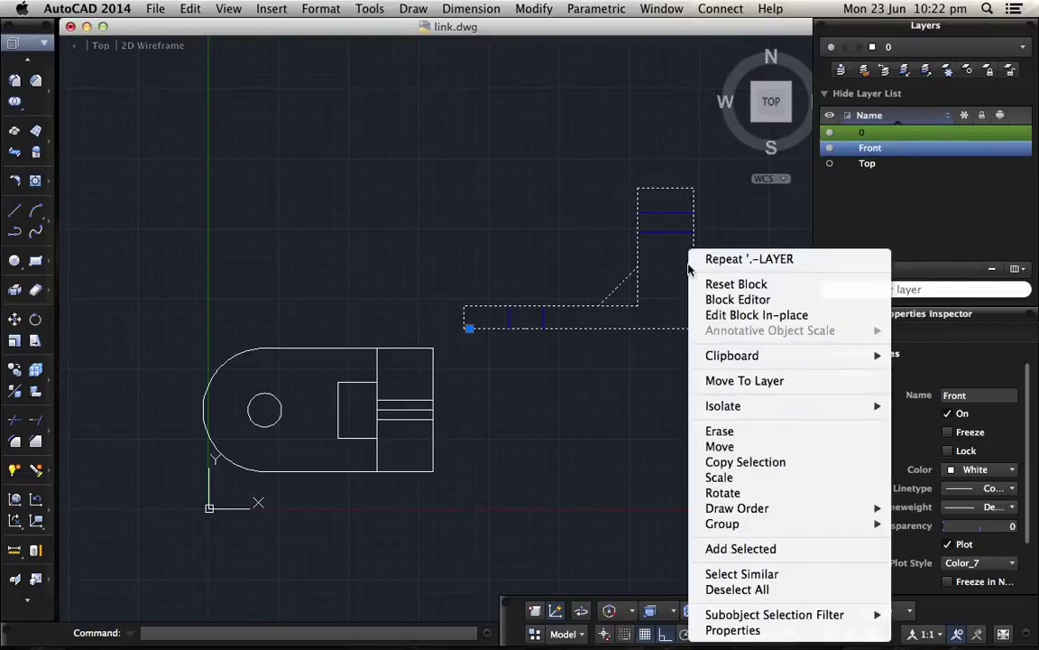
{"action": "left_click", "coordinate": [729, 383]}
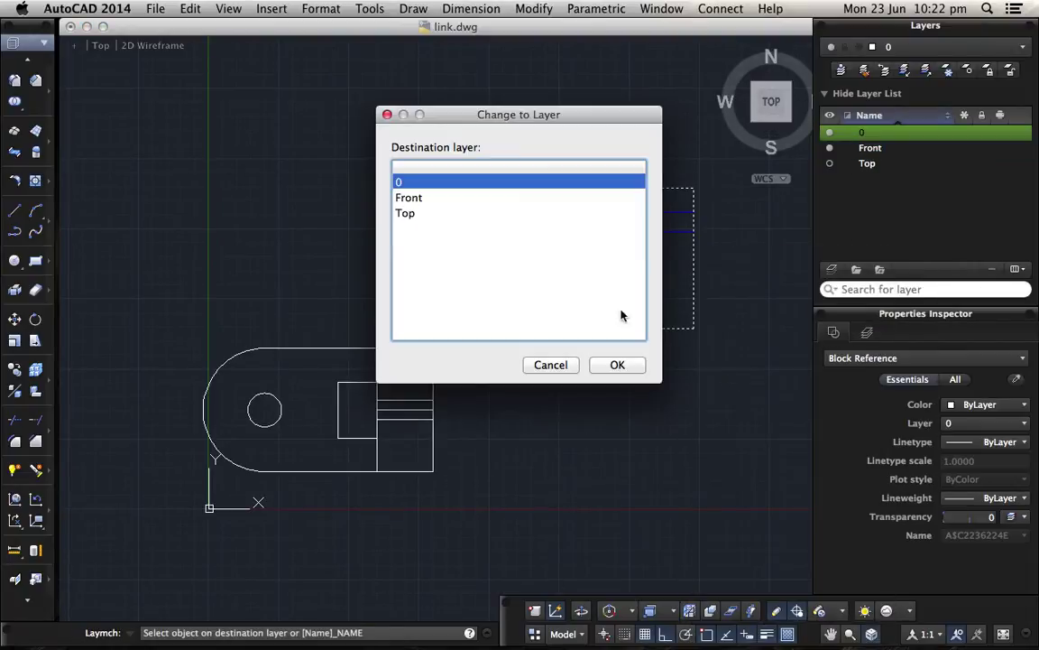
{"action": "left_click", "coordinate": [407, 197]}
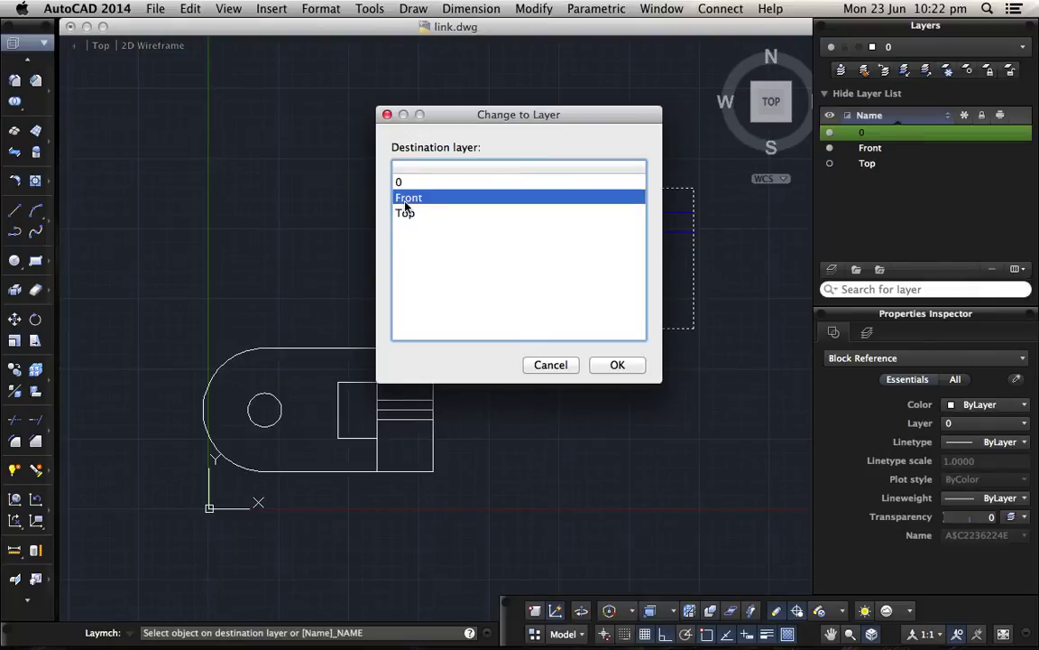
{"action": "left_click", "coordinate": [615, 365]}
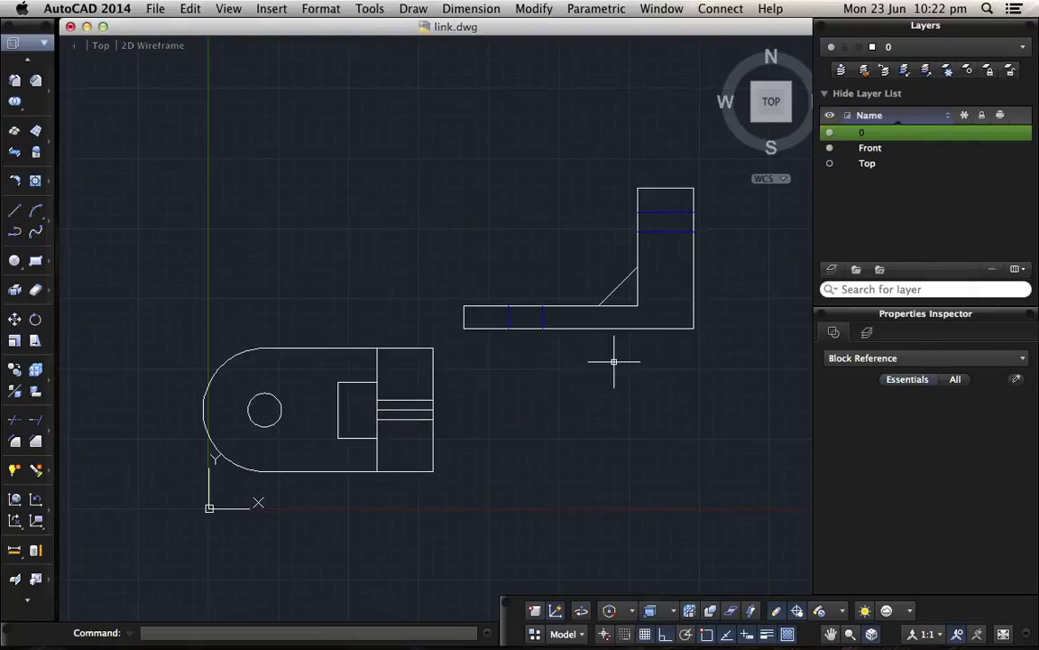
{"action": "left_click", "coordinate": [829, 148]}
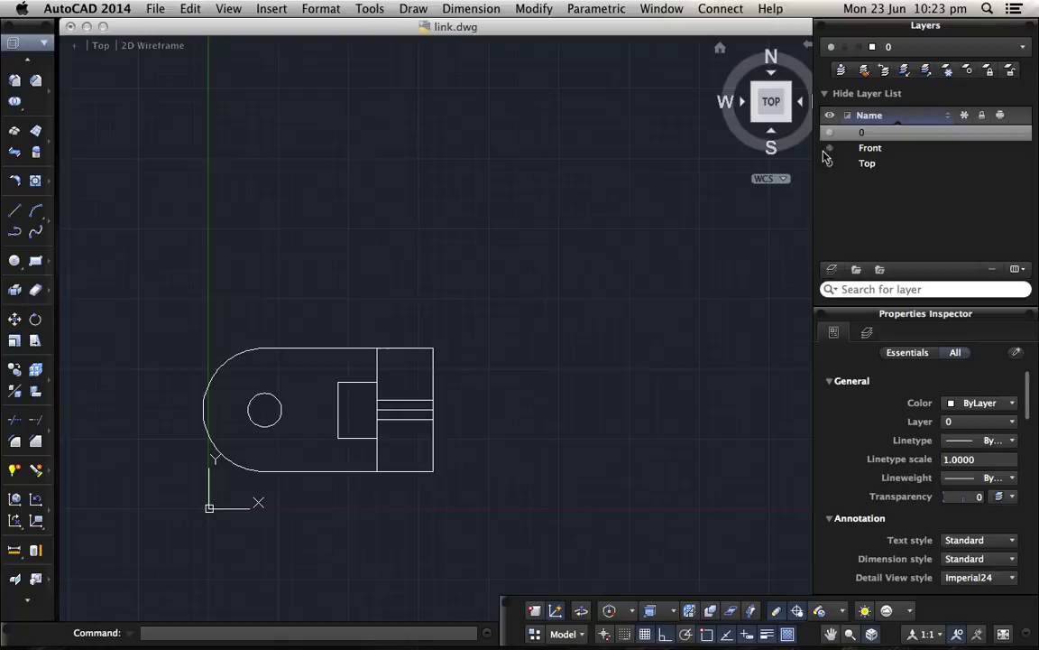
Step: From the LEFT view, insert a flattened left-side block left of the model at scale 1, then view from above
{"action": "left_click", "coordinate": [756, 120]}
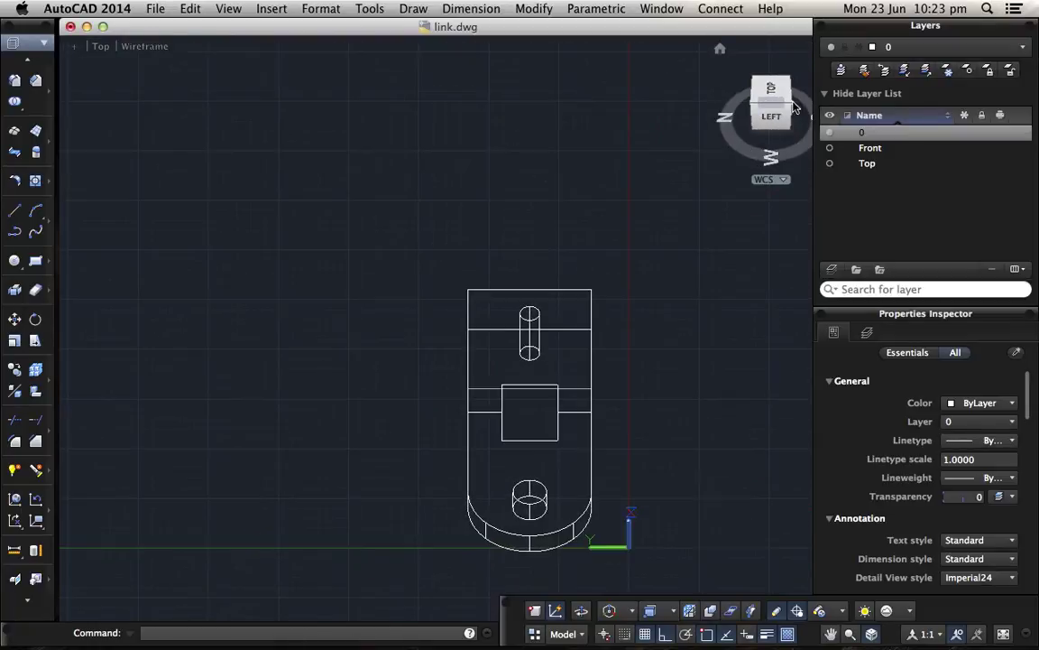
{"action": "left_click", "coordinate": [788, 106]}
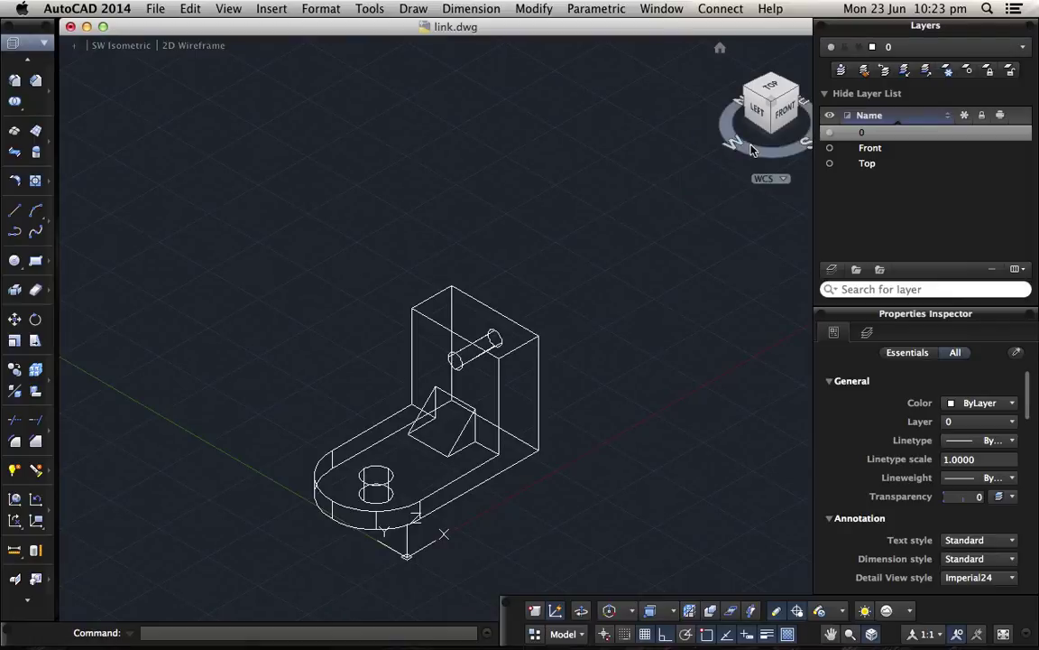
{"action": "left_click", "coordinate": [760, 123]}
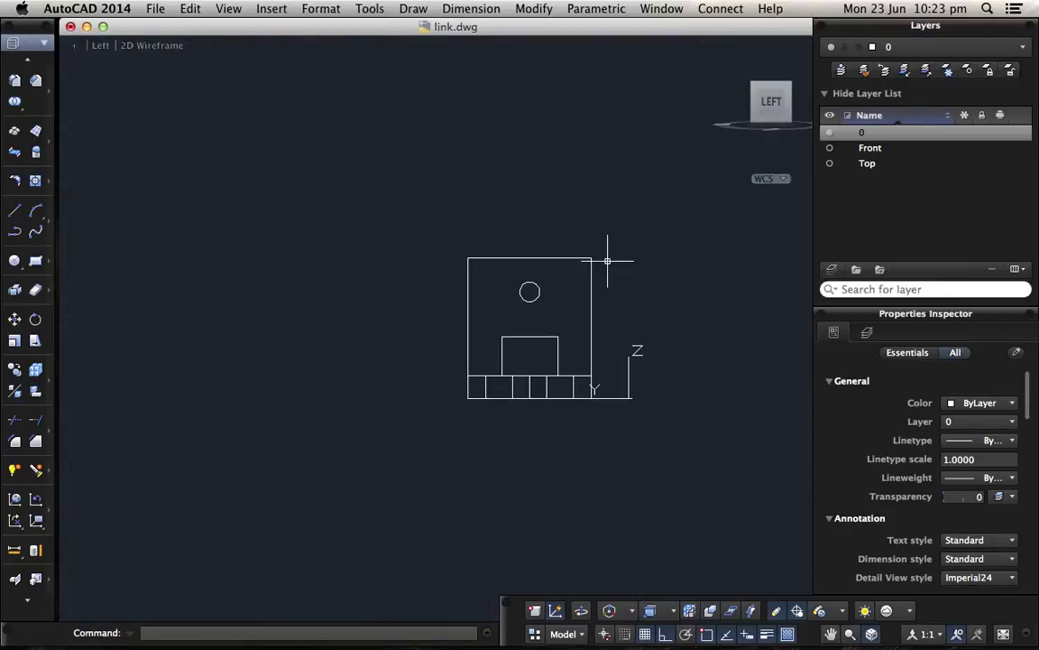
{"action": "left_click", "coordinate": [36, 580]}
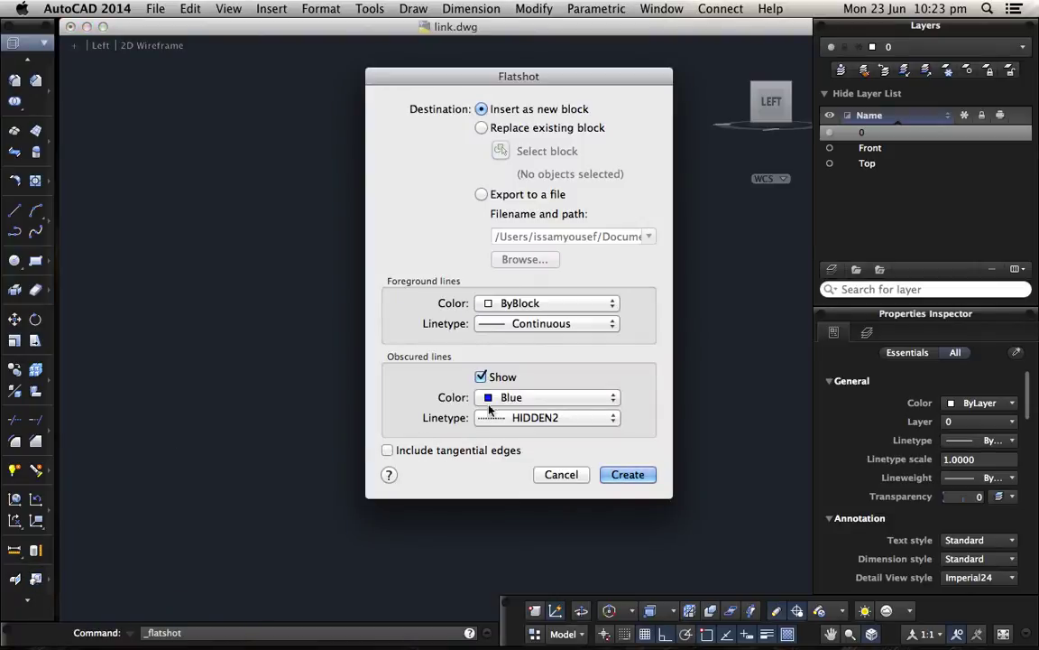
{"action": "left_click", "coordinate": [628, 473]}
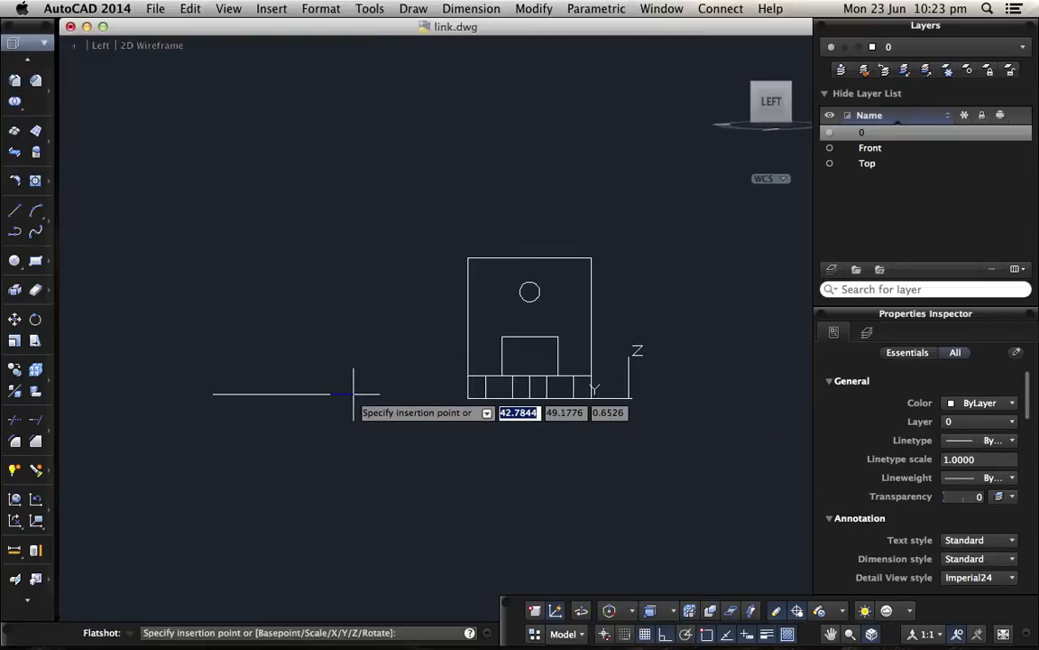
{"action": "left_click", "coordinate": [354, 394]}
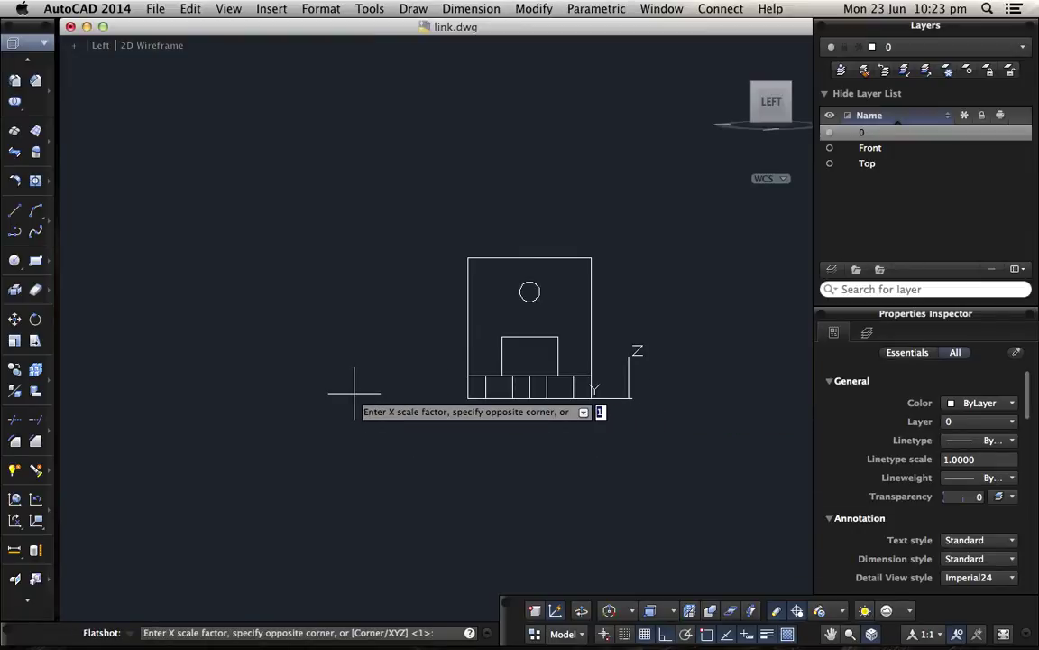
{"action": "key", "text": "Return"}
{"action": "key", "text": "Return"}
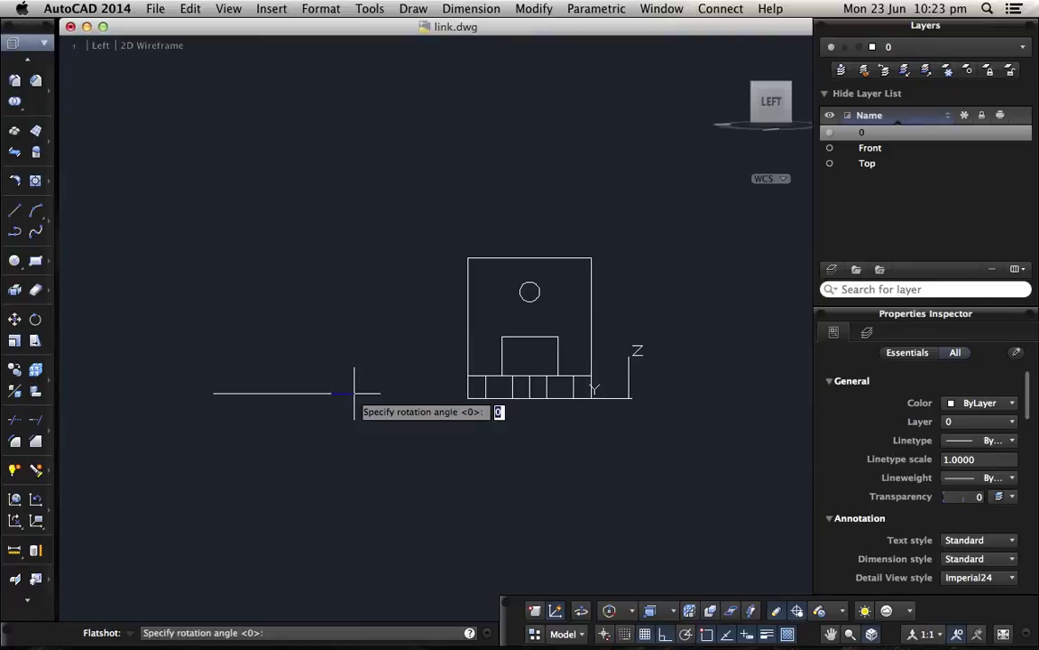
{"action": "key", "text": "Return"}
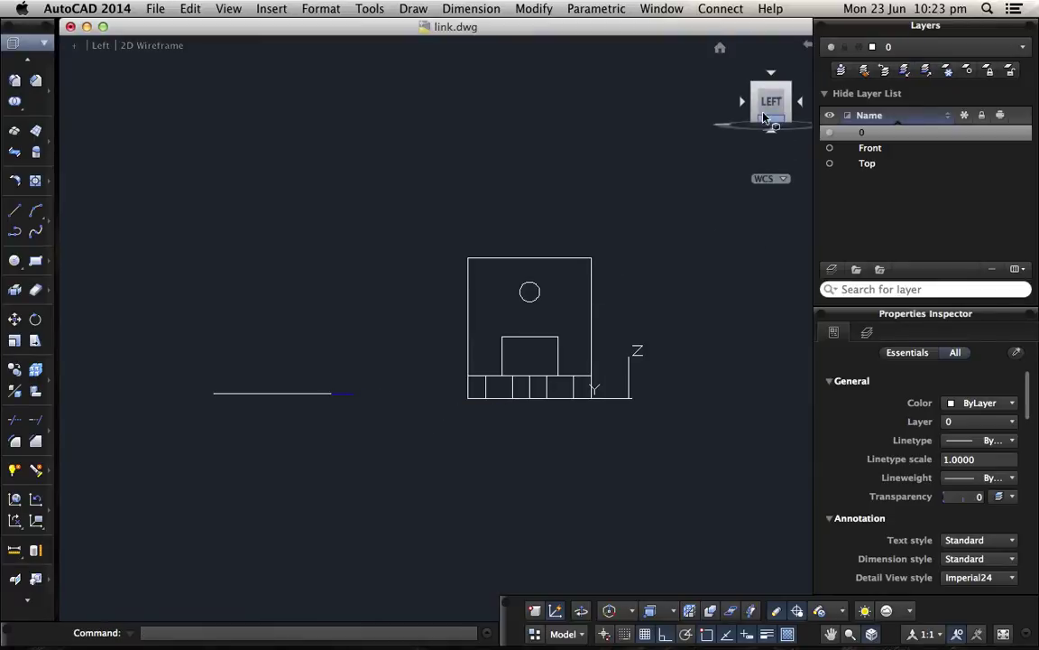
{"action": "left_click", "coordinate": [772, 73]}
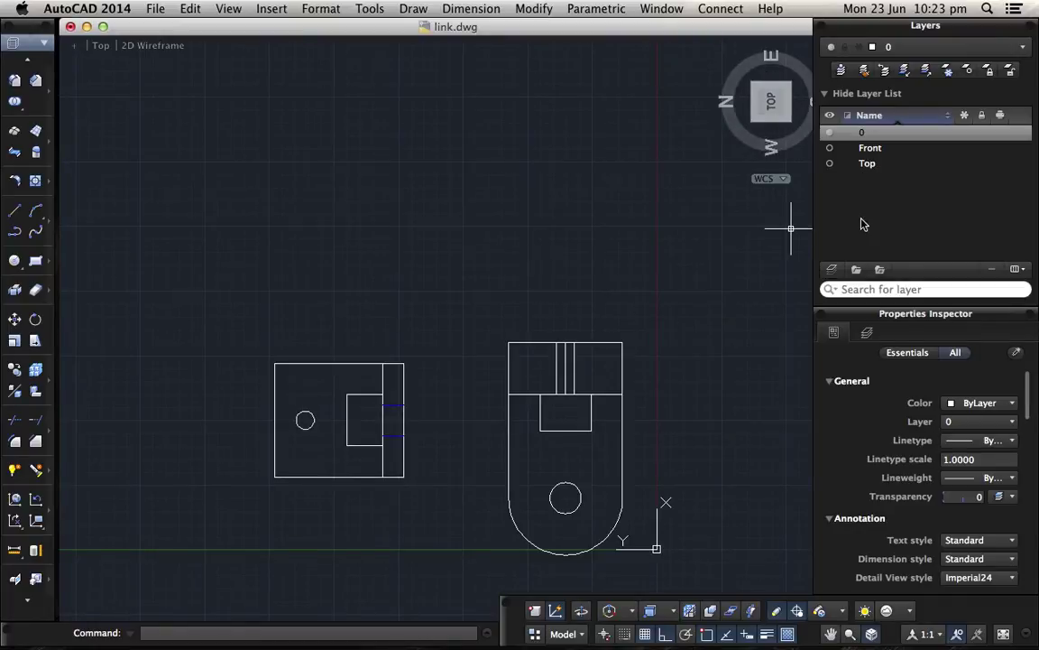
Step: Create a layer named Left and move the flattened left-view block onto it
{"action": "left_click", "coordinate": [832, 270]}
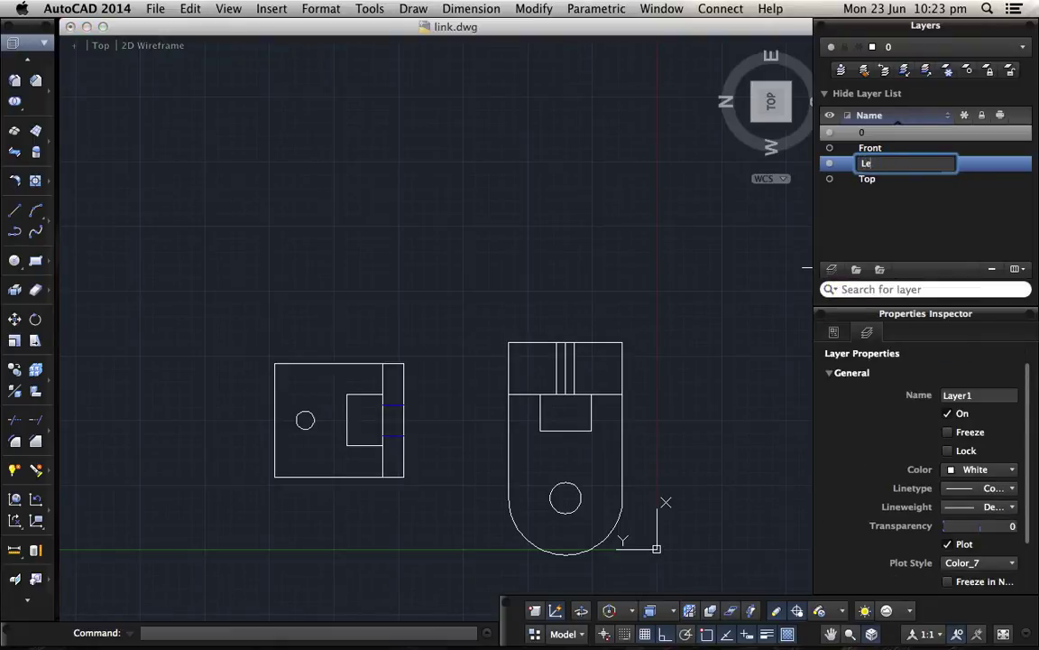
{"action": "type", "text": "Left"}
{"action": "key", "text": "Return"}
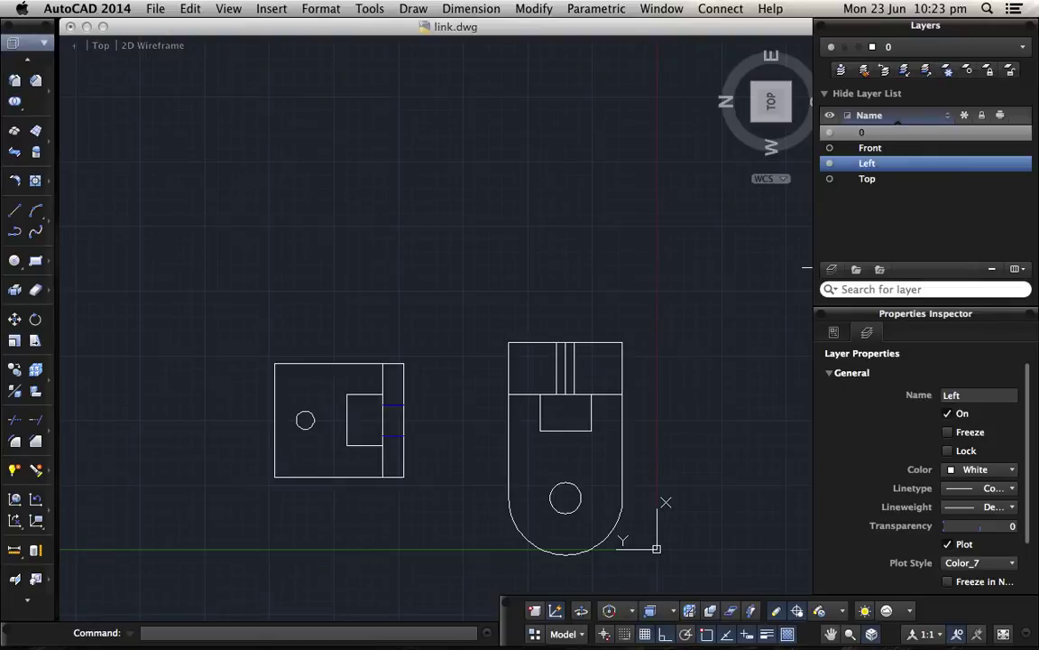
{"action": "left_click", "coordinate": [438, 417]}
{"action": "left_click", "coordinate": [369, 417]}
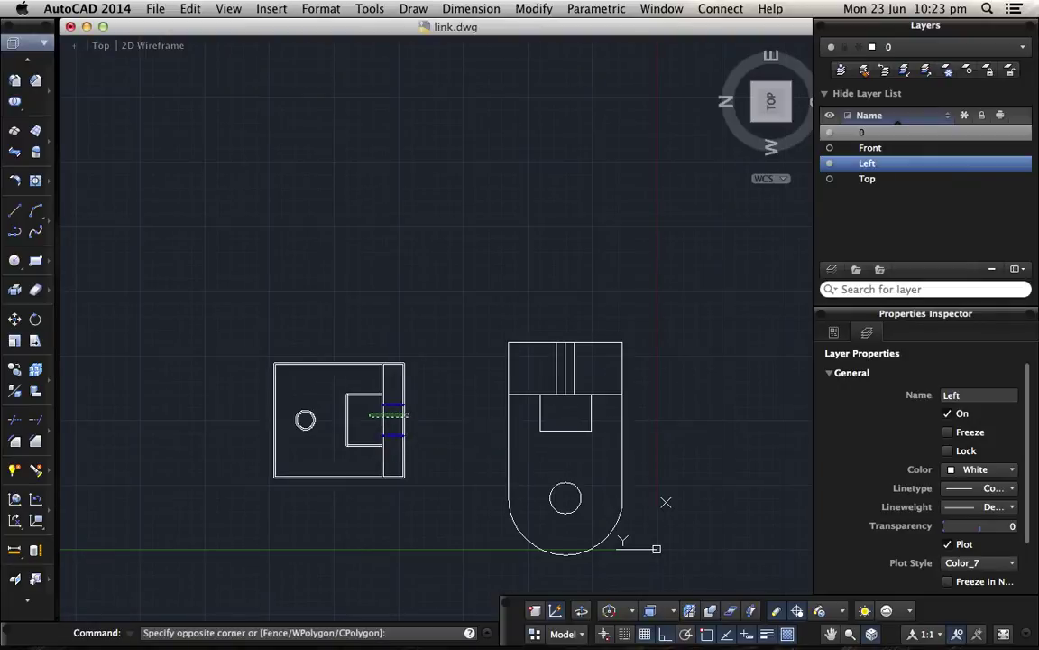
{"action": "right_click", "coordinate": [369, 417]}
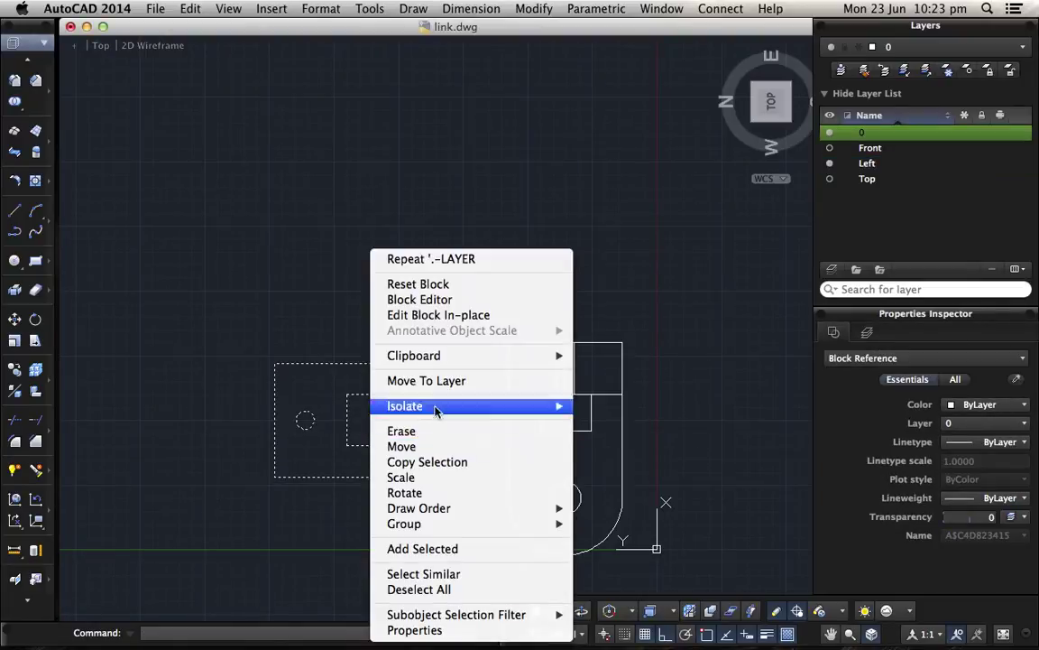
{"action": "mouse_move", "coordinate": [432, 406]}
{"action": "left_click", "coordinate": [426, 380]}
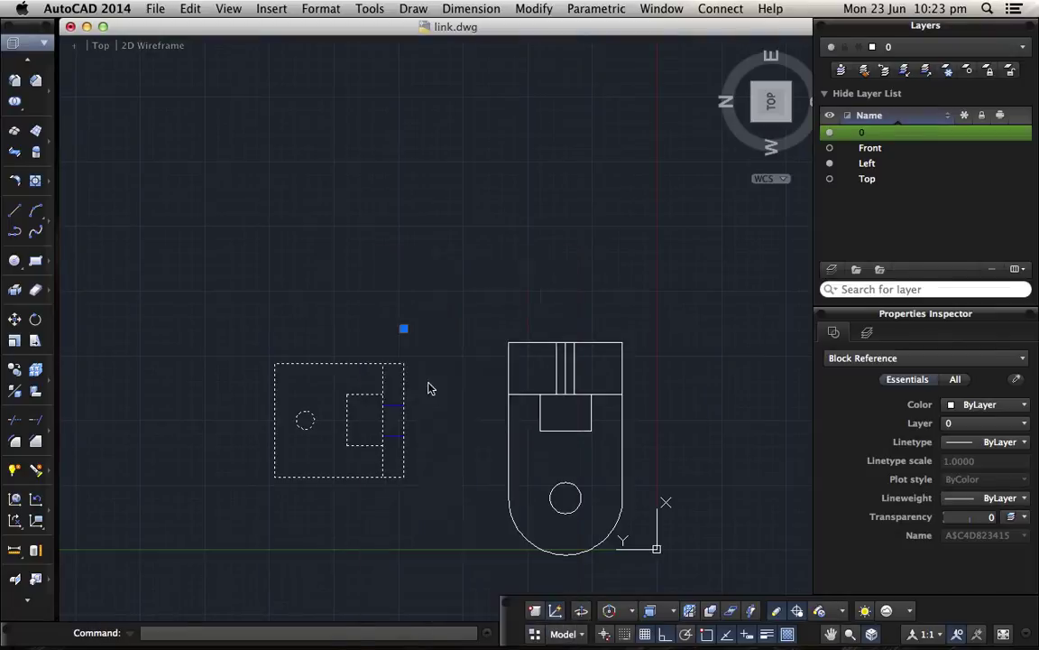
{"action": "left_click", "coordinate": [405, 213]}
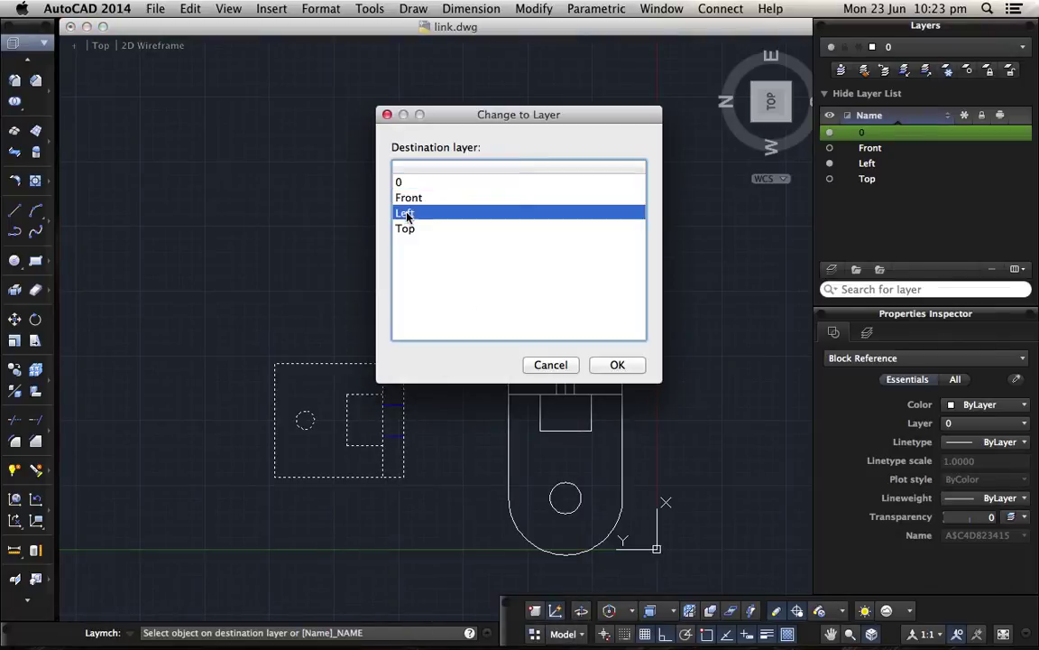
{"action": "left_click", "coordinate": [618, 365]}
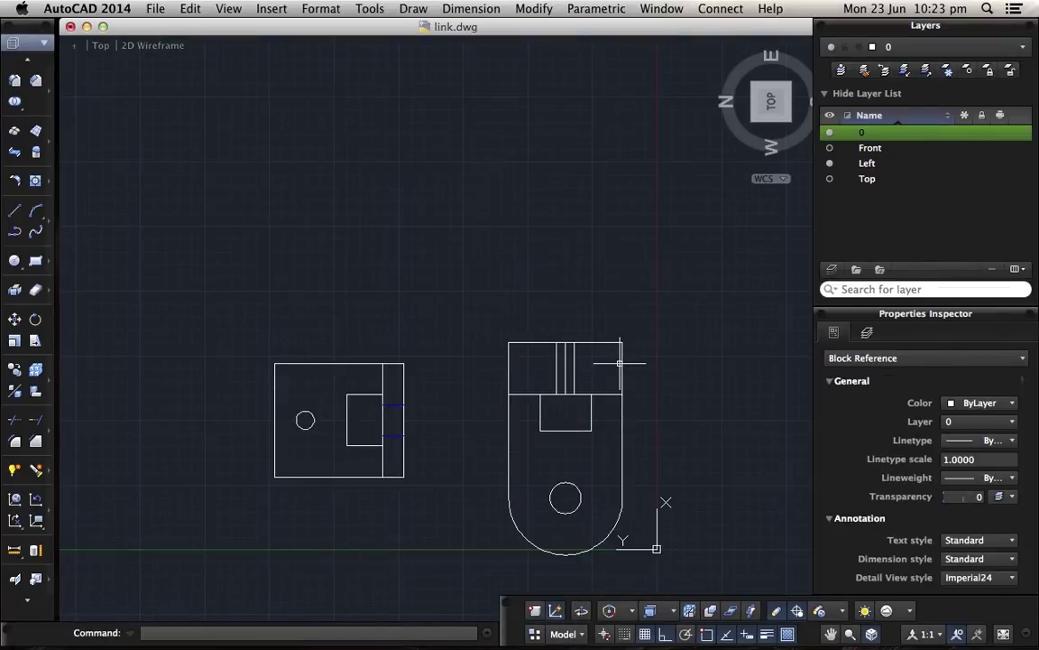
Step: Turn on the Front and Top layers in the Layers list
{"action": "left_click", "coordinate": [830, 148]}
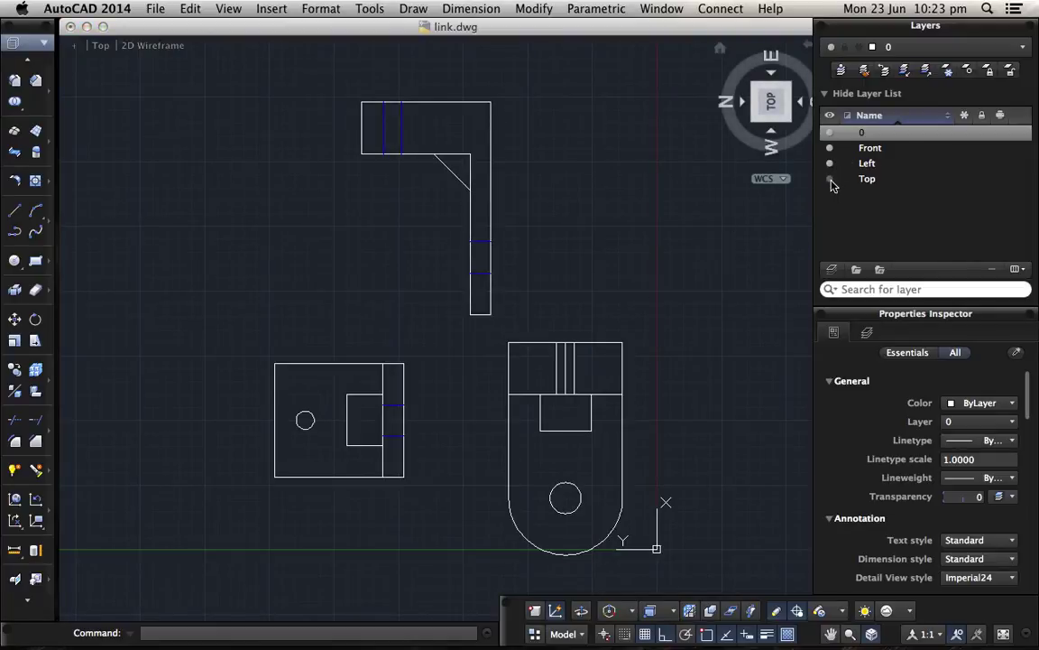
{"action": "left_click", "coordinate": [831, 180]}
{"action": "scroll", "coordinate": [284, 320], "scroll_direction": "down", "scroll_amount": 3}
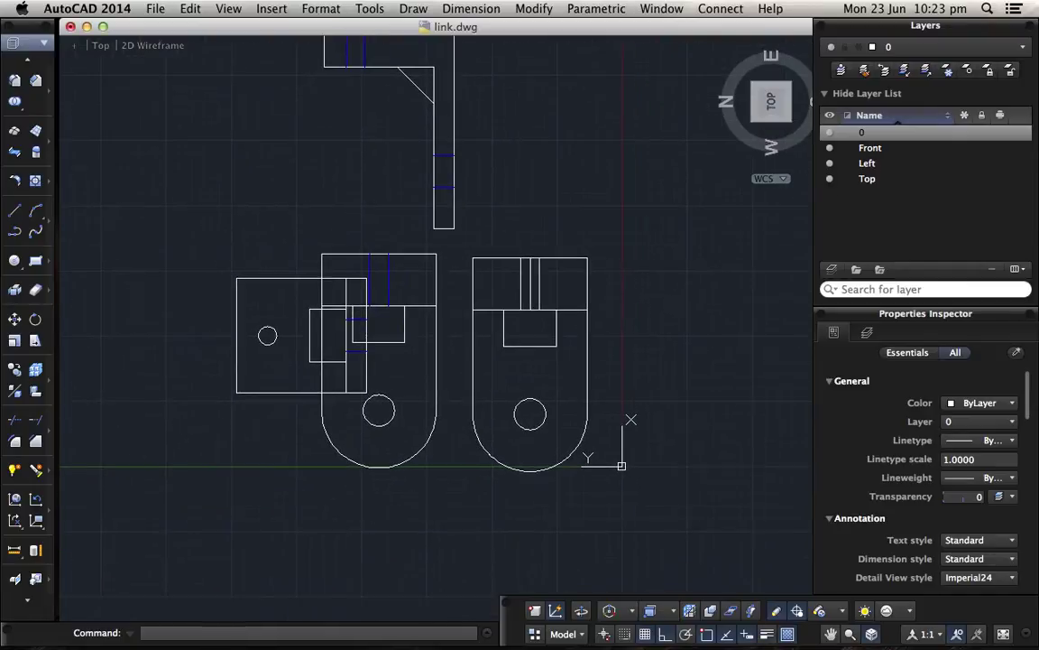
Step: Move the left-view block to the left of the middle view
{"action": "left_click", "coordinate": [276, 279]}
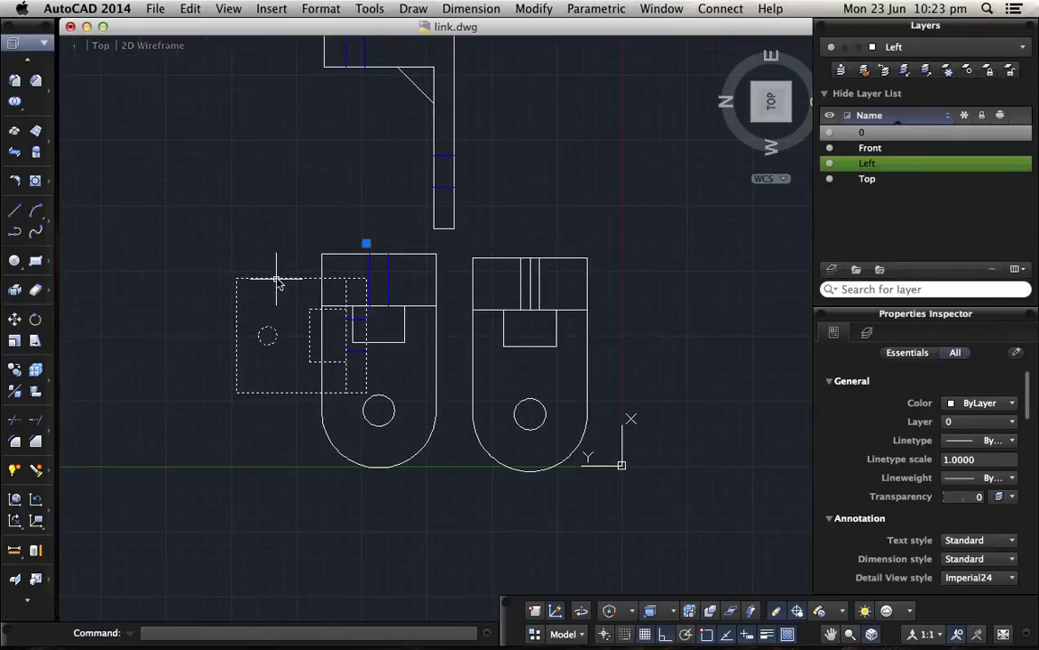
{"action": "right_click", "coordinate": [278, 279]}
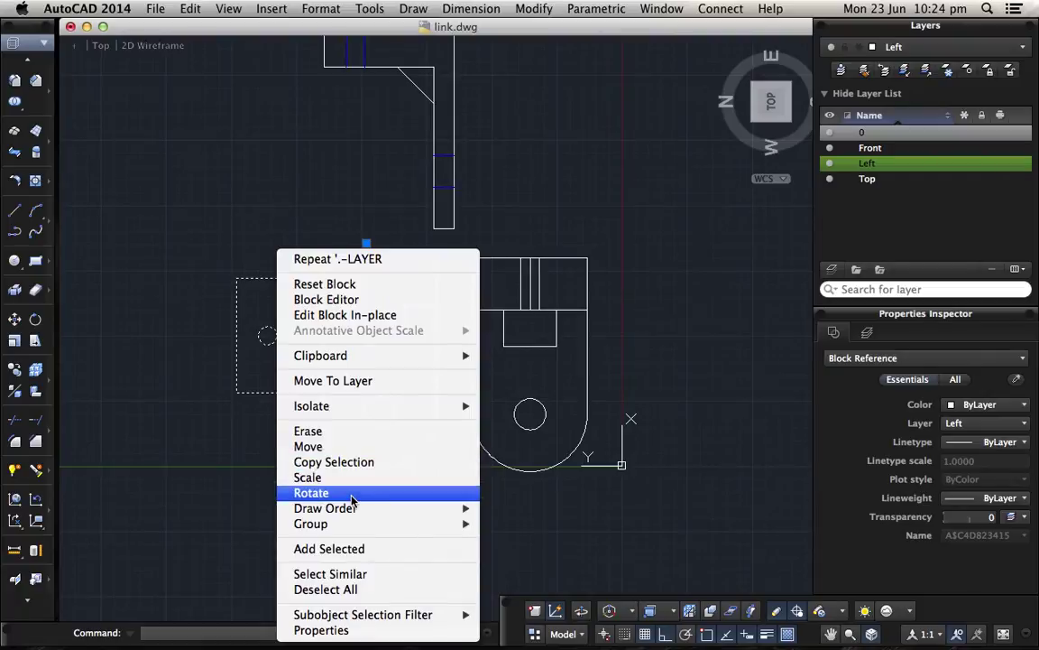
{"action": "left_click", "coordinate": [336, 451]}
{"action": "left_click", "coordinate": [271, 355]}
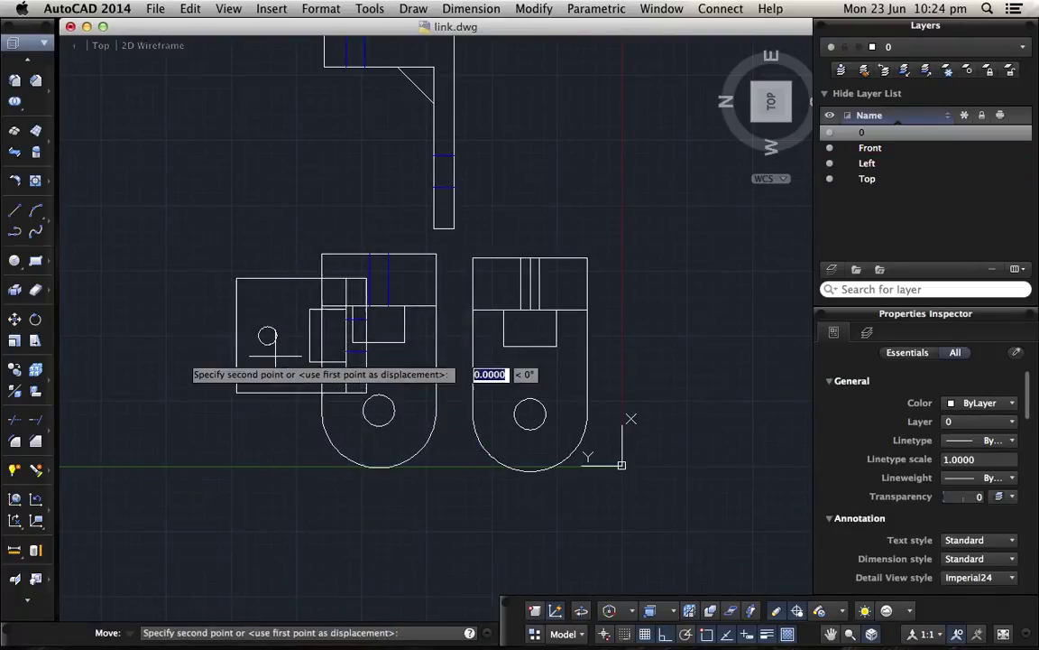
{"action": "left_click", "coordinate": [164, 355]}
{"action": "middle_click_drag", "start_coordinate": [267, 371], "coordinate": [272, 436]}
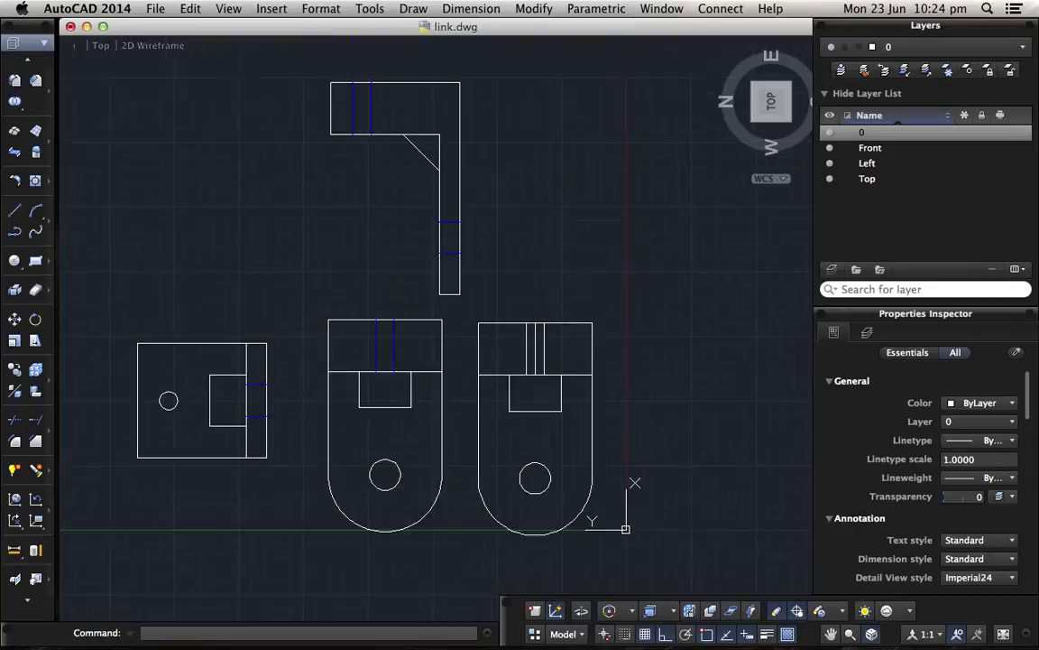
{"action": "middle_click_drag", "start_coordinate": [312, 399], "coordinate": [284, 351]}
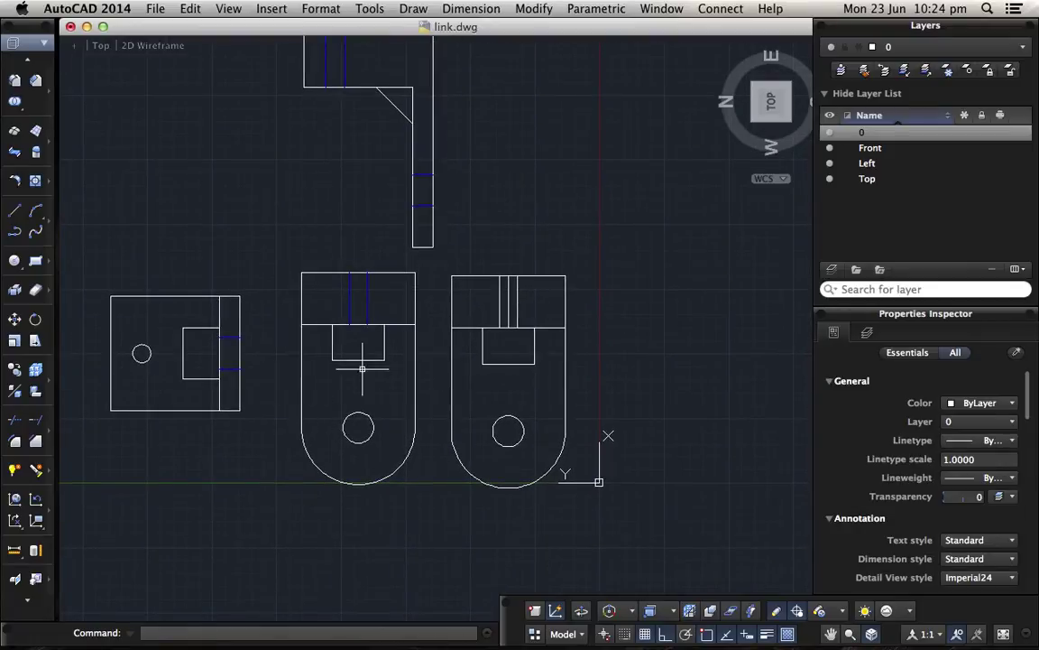
{"action": "mouse_move", "coordinate": [397, 334]}
{"action": "middle_mouse_down"}
{"action": "mouse_move", "coordinate": [397, 433]}
{"action": "mouse_move", "coordinate": [389, 330]}
{"action": "middle_mouse_up"}
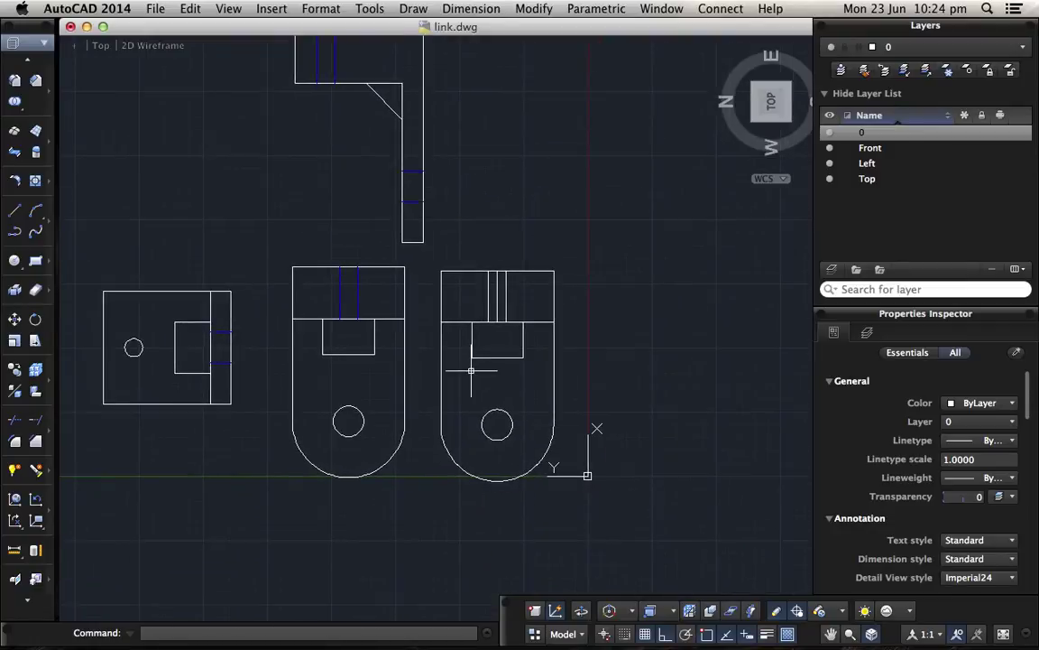
Step: Select and delete the bracket's 3D solid from the SW isometric view, then return to Top view
{"action": "left_click", "coordinate": [596, 247]}
{"action": "left_click", "coordinate": [514, 327]}
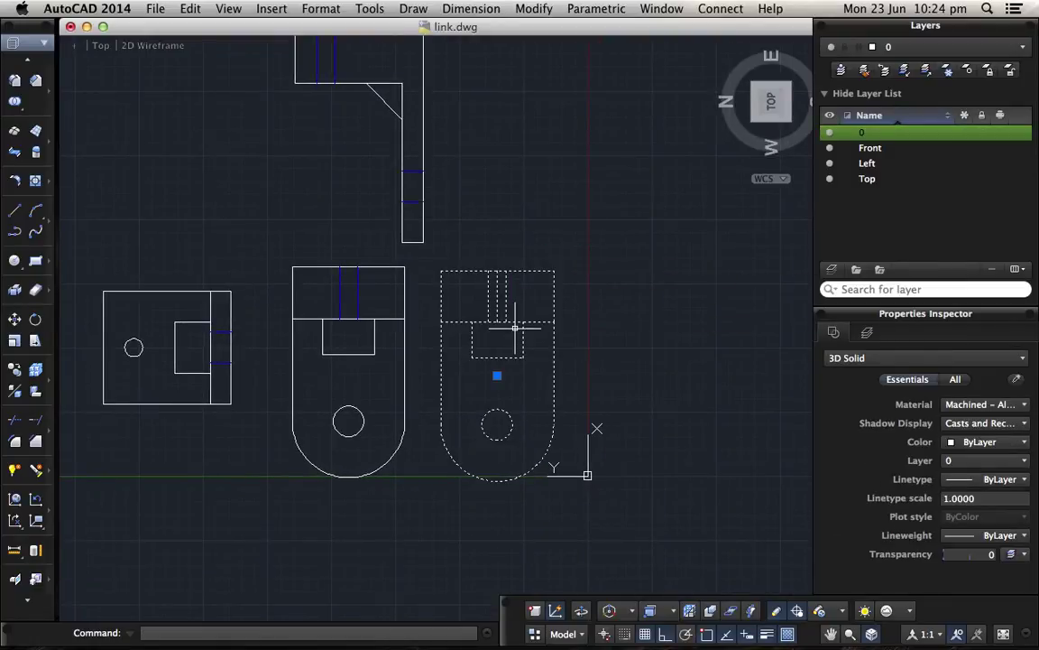
{"action": "left_click", "coordinate": [786, 127]}
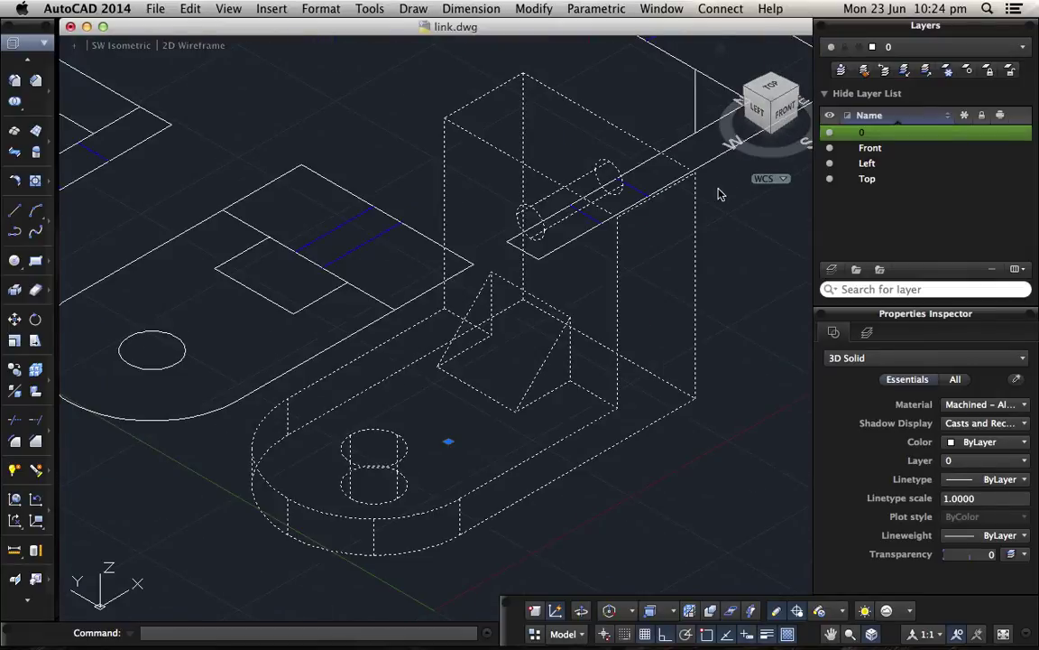
{"action": "key", "text": "Delete"}
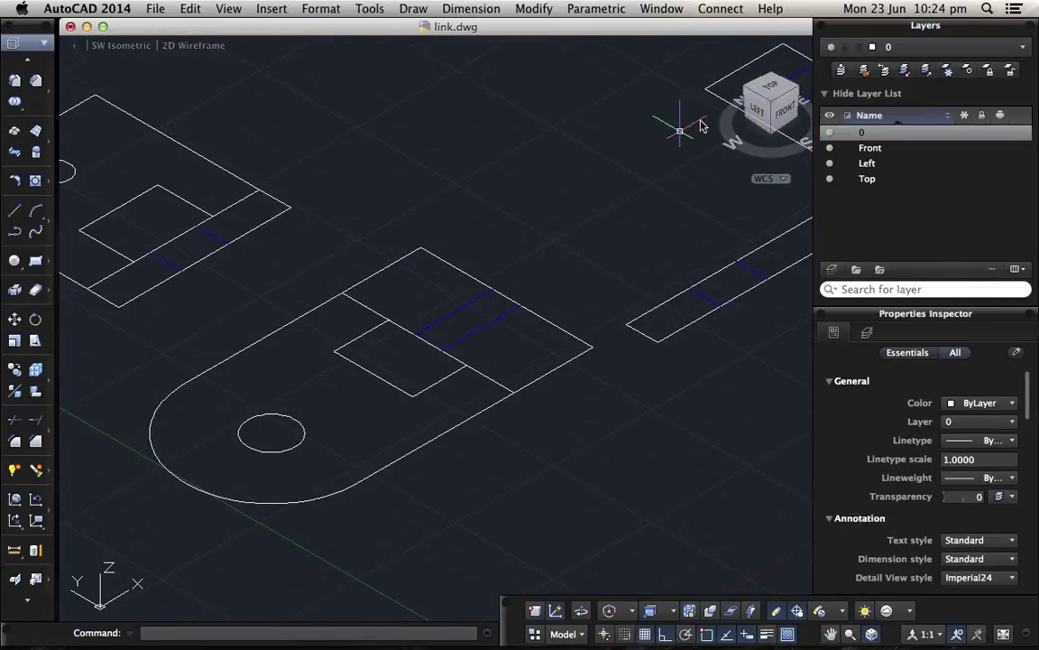
{"action": "left_click", "coordinate": [773, 91]}
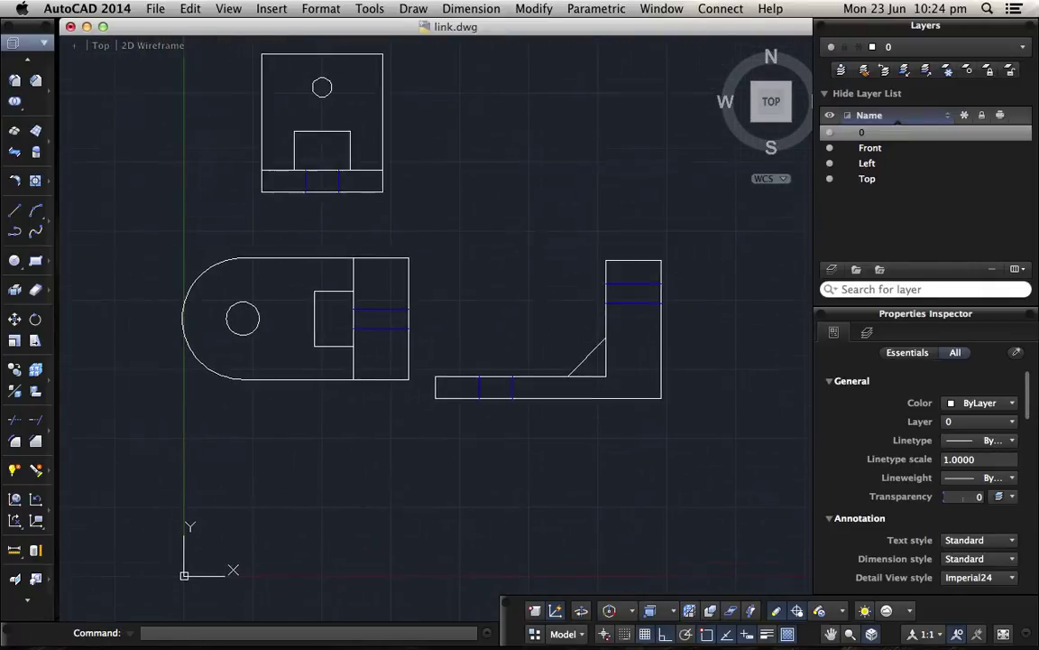
{"action": "left_click", "coordinate": [526, 444]}
{"action": "left_click", "coordinate": [640, 362]}
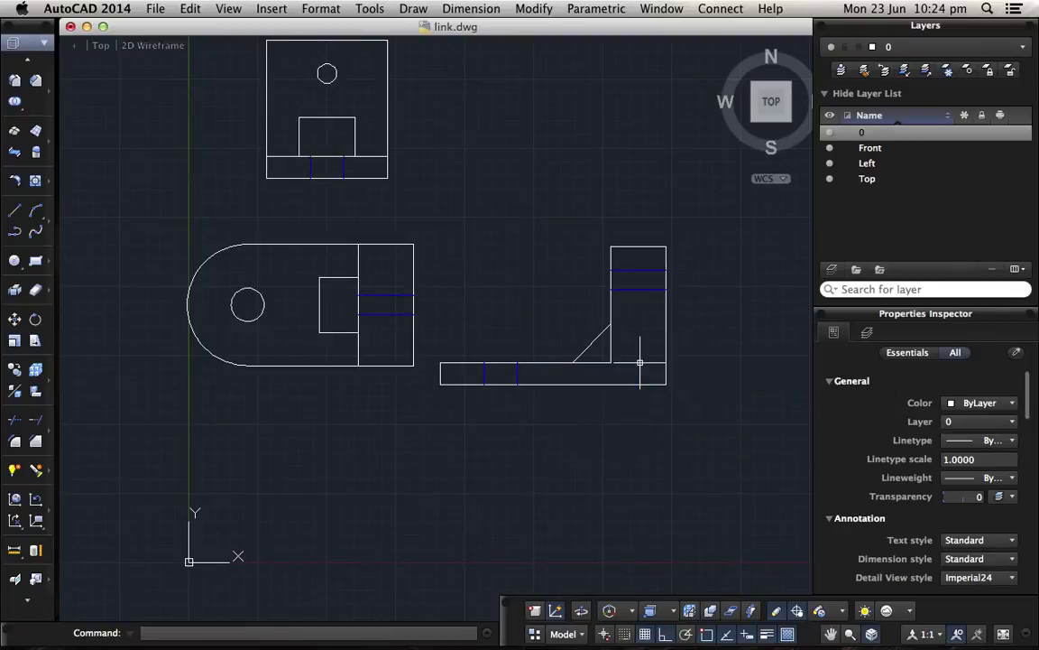
{"action": "left_click", "coordinate": [609, 358]}
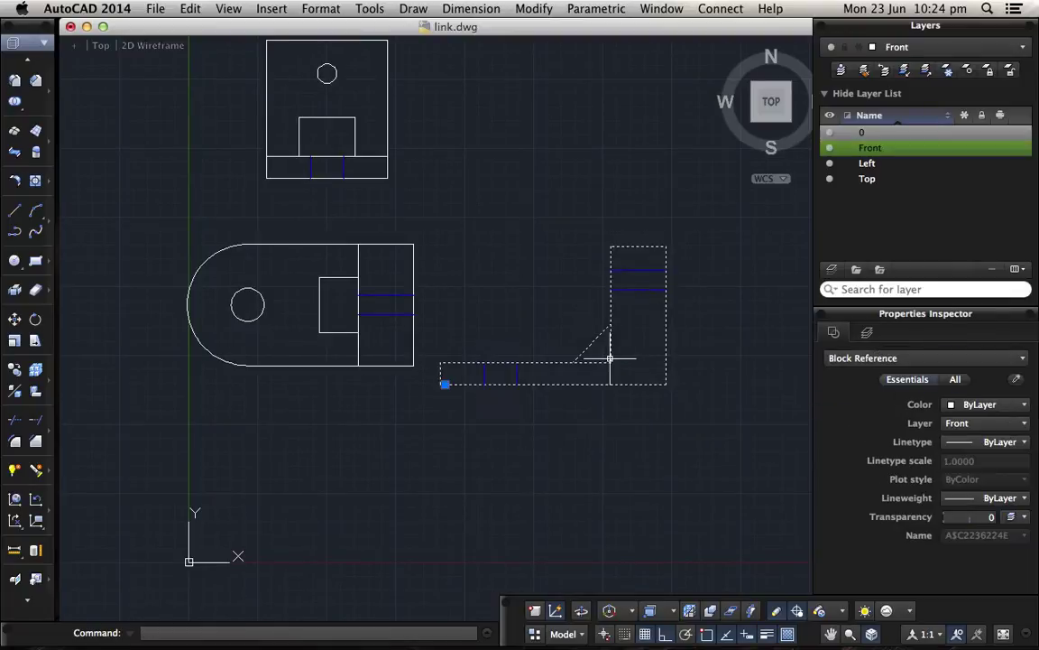
{"action": "right_click", "coordinate": [611, 361]}
{"action": "left_click", "coordinate": [673, 447]}
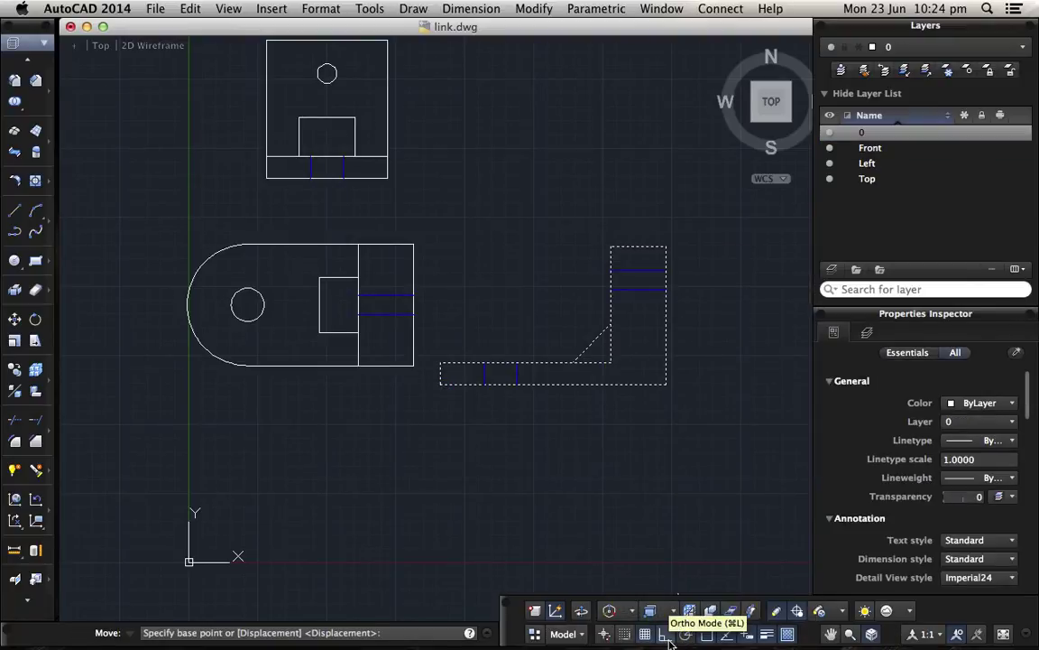
{"action": "left_click", "coordinate": [644, 372]}
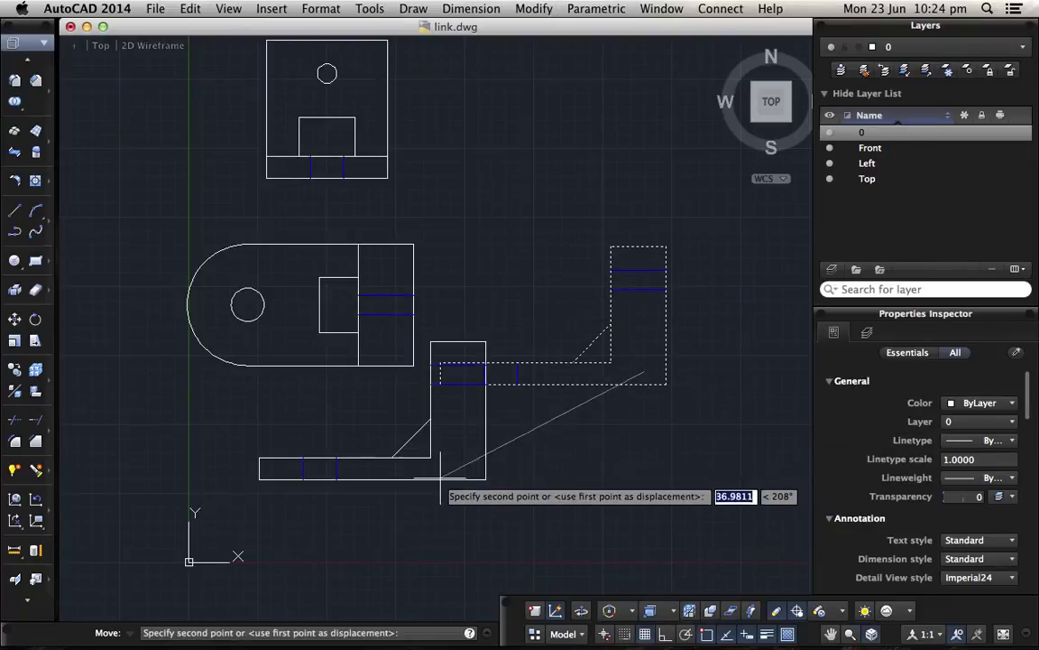
{"action": "left_click", "coordinate": [393, 533]}
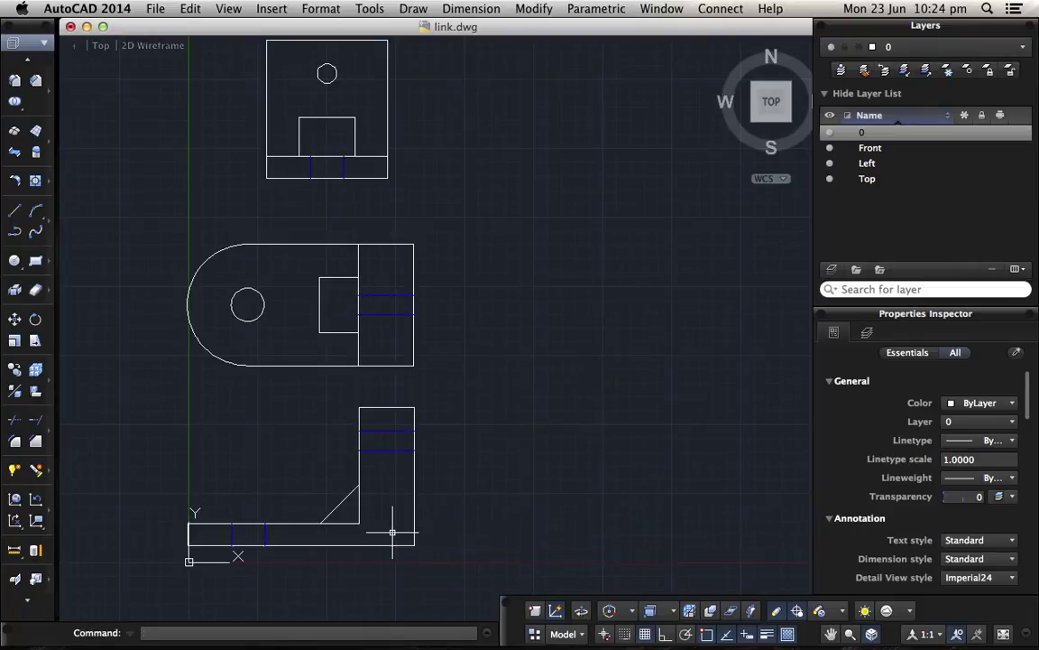
{"action": "left_click", "coordinate": [389, 110]}
{"action": "right_click", "coordinate": [389, 117]}
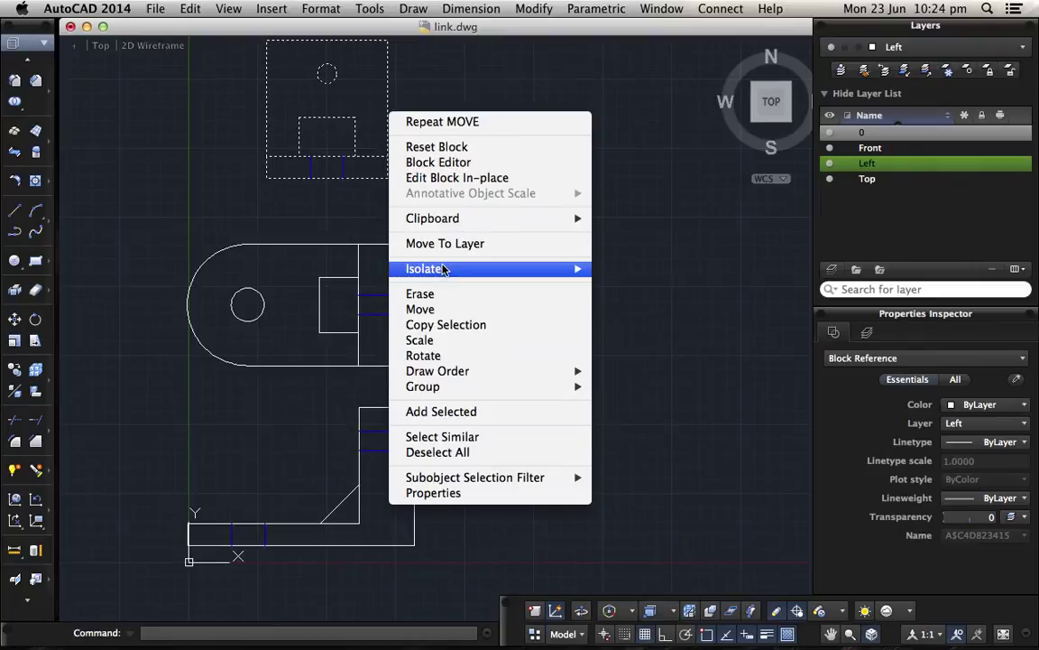
{"action": "left_click", "coordinate": [420, 309]}
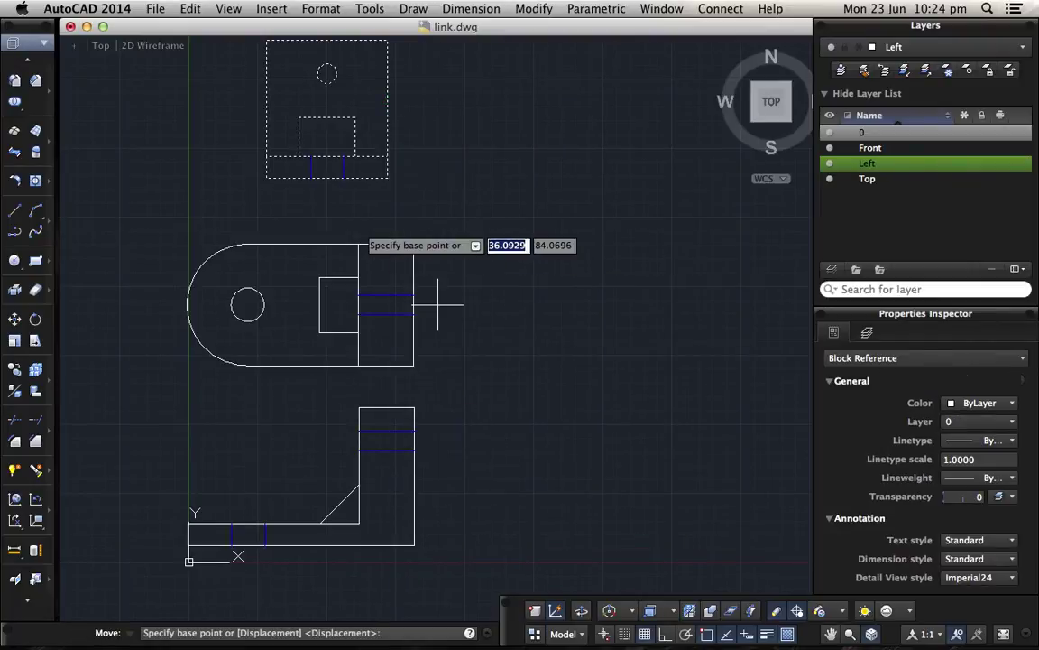
{"action": "left_click", "coordinate": [287, 107]}
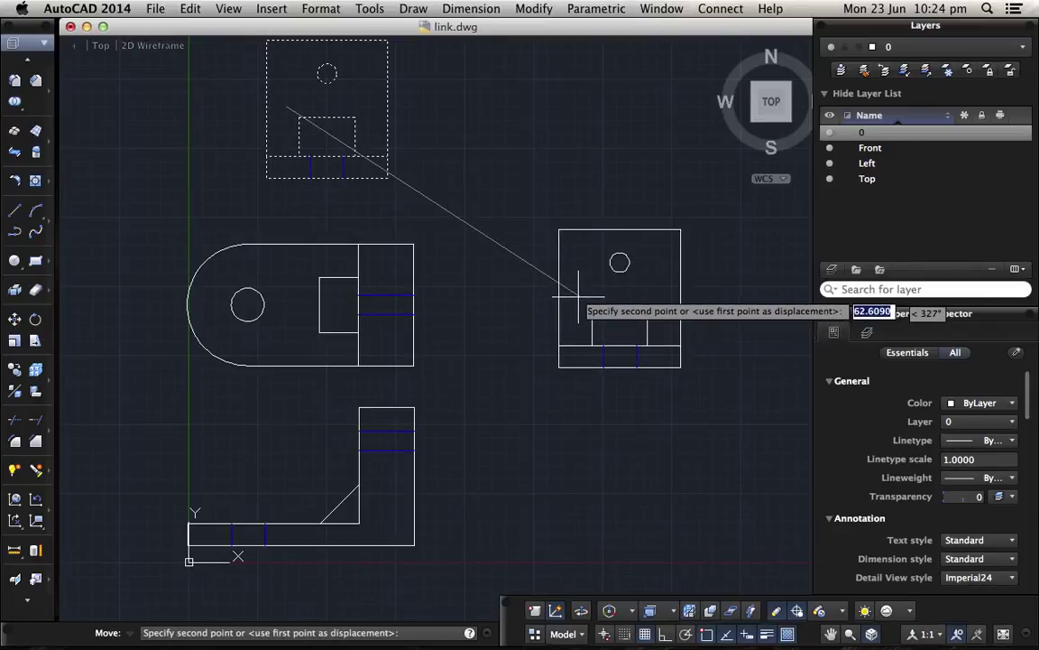
{"action": "left_click", "coordinate": [580, 291]}
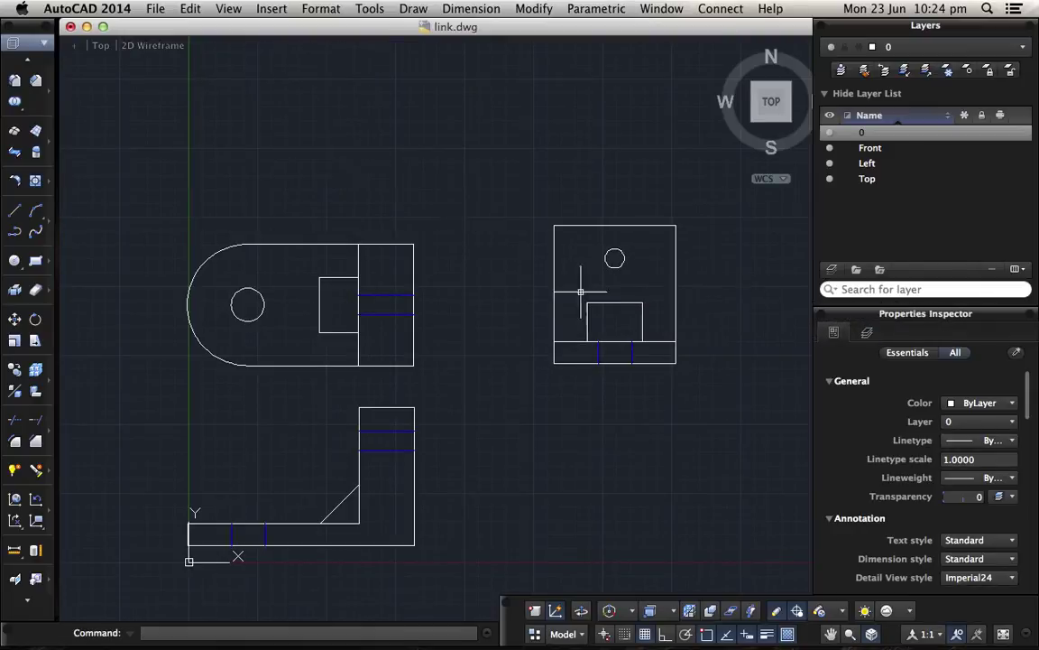
{"action": "left_click", "coordinate": [698, 207]}
{"action": "left_click", "coordinate": [651, 261]}
{"action": "right_click", "coordinate": [653, 252]}
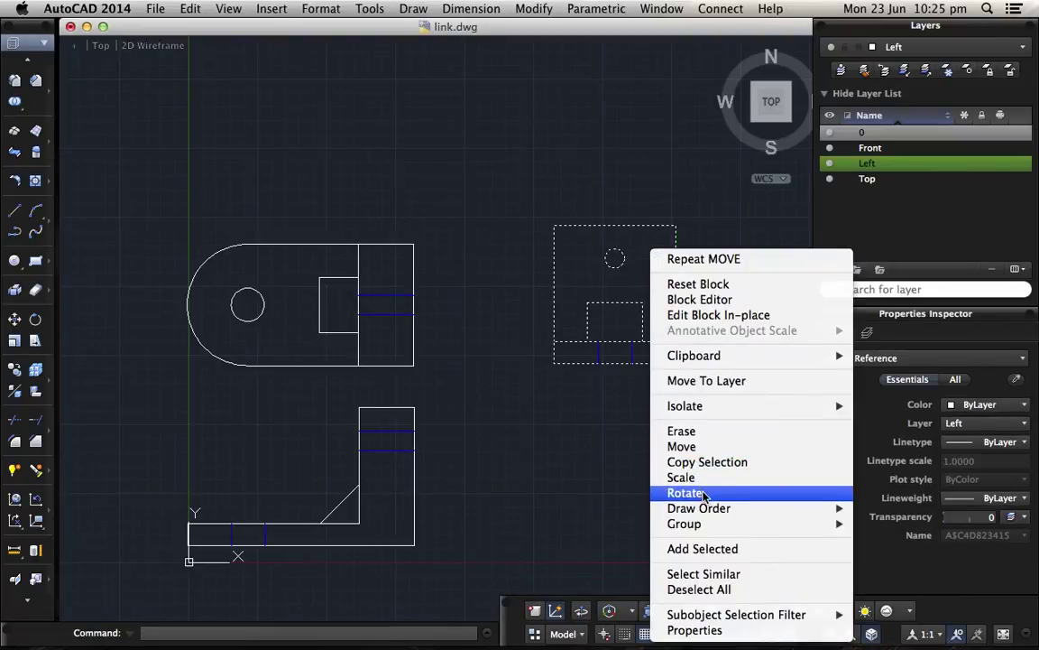
{"action": "left_click", "coordinate": [704, 493]}
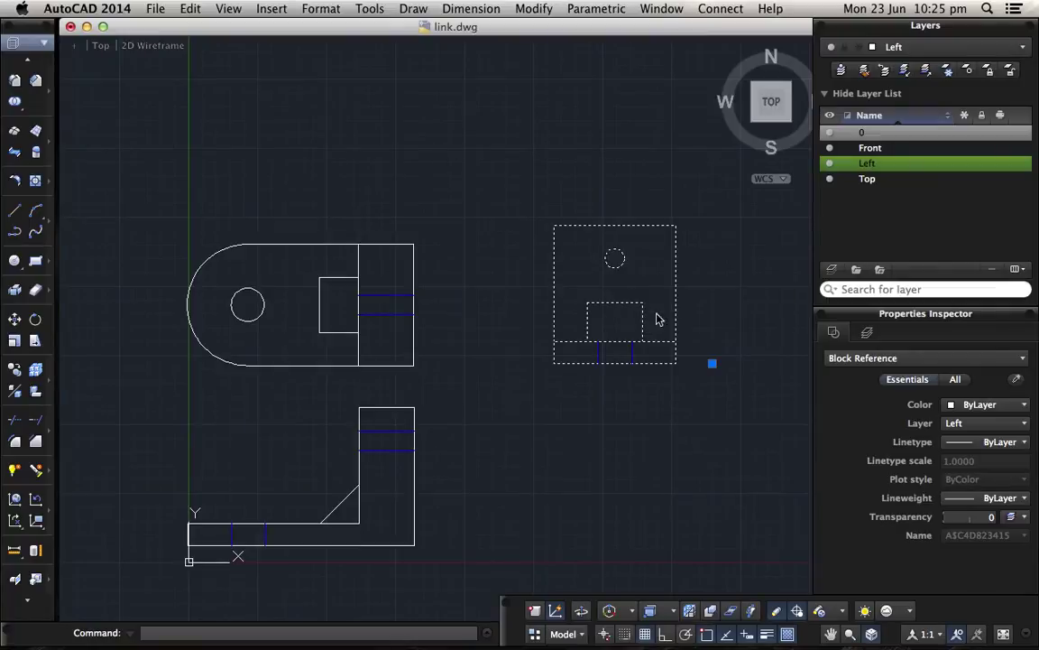
{"action": "right_click", "coordinate": [657, 318]}
{"action": "left_click", "coordinate": [688, 449]}
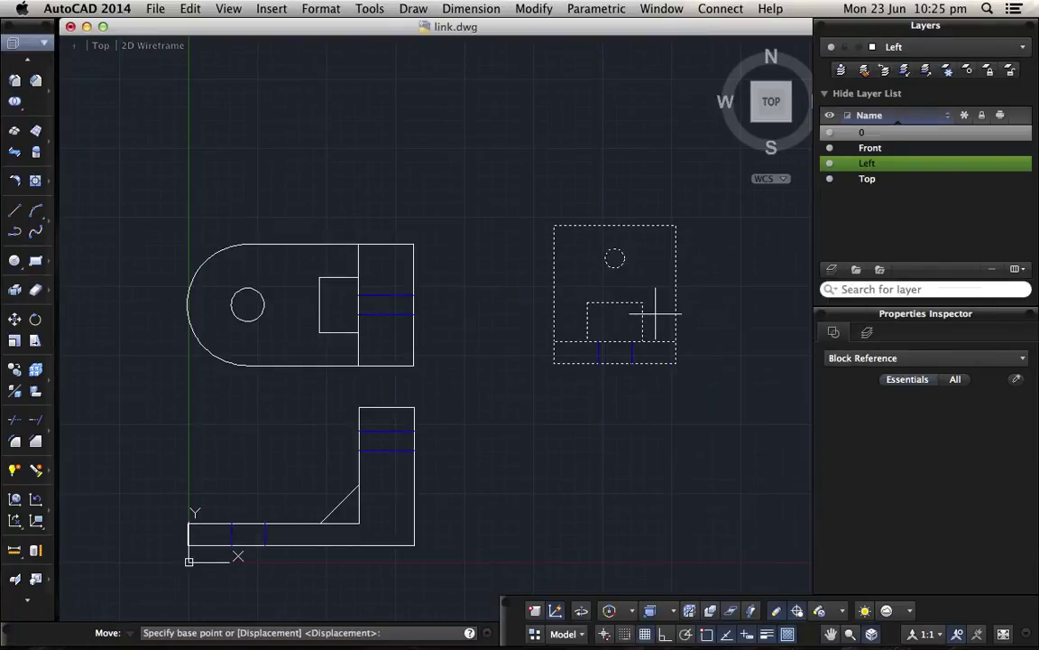
{"action": "left_click", "coordinate": [615, 259]}
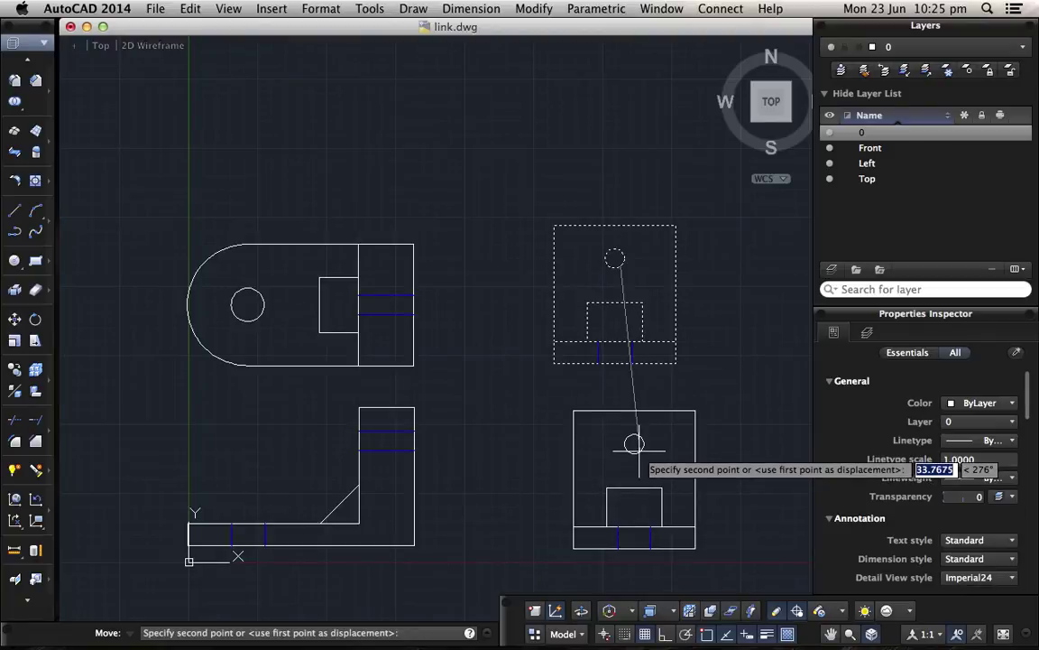
{"action": "left_click", "coordinate": [639, 449]}
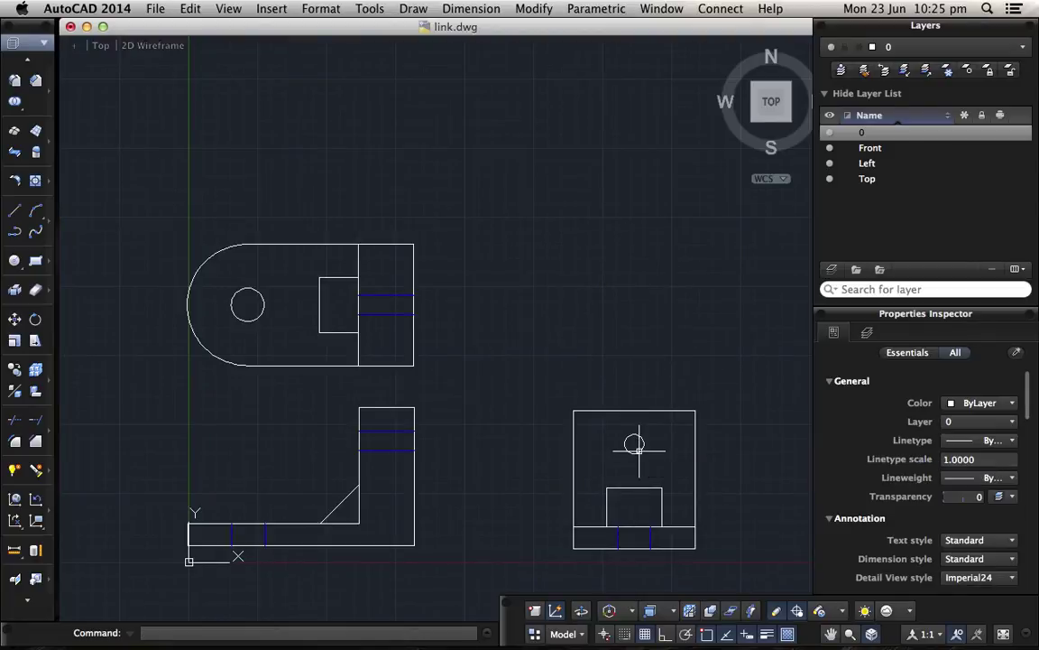
{"action": "left_click", "coordinate": [582, 214]}
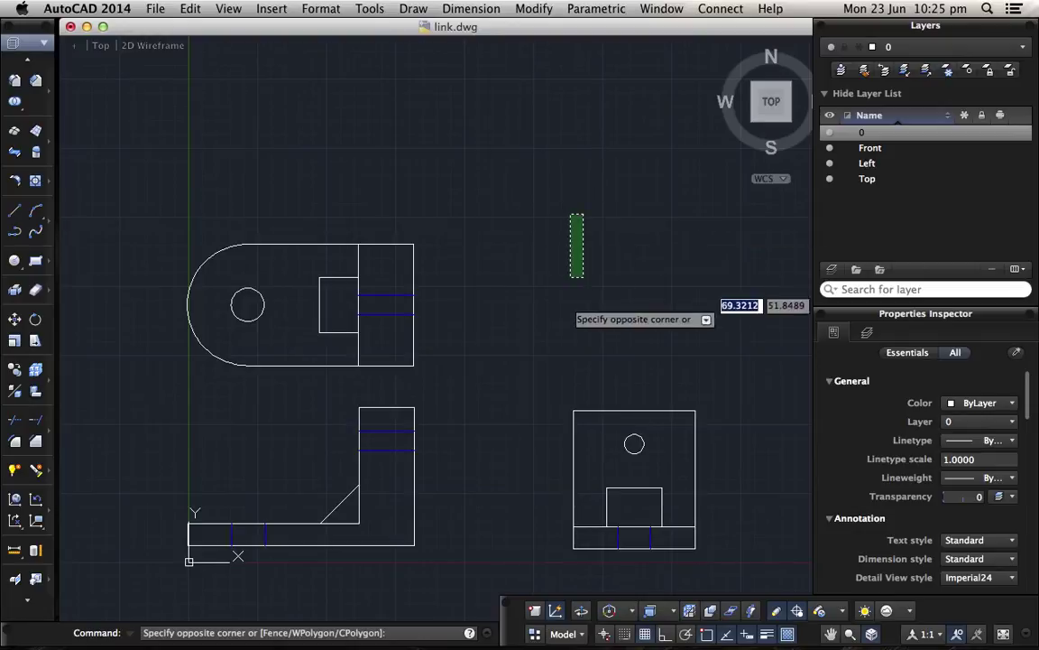
{"action": "scroll", "coordinate": [568, 273], "scroll_direction": "down", "scroll_amount": 3}
Step: Add a 41.0000 linear dimension above the top view, from its upper-right corner to the rounded end's left edge
{"action": "left_click", "coordinate": [566, 302]}
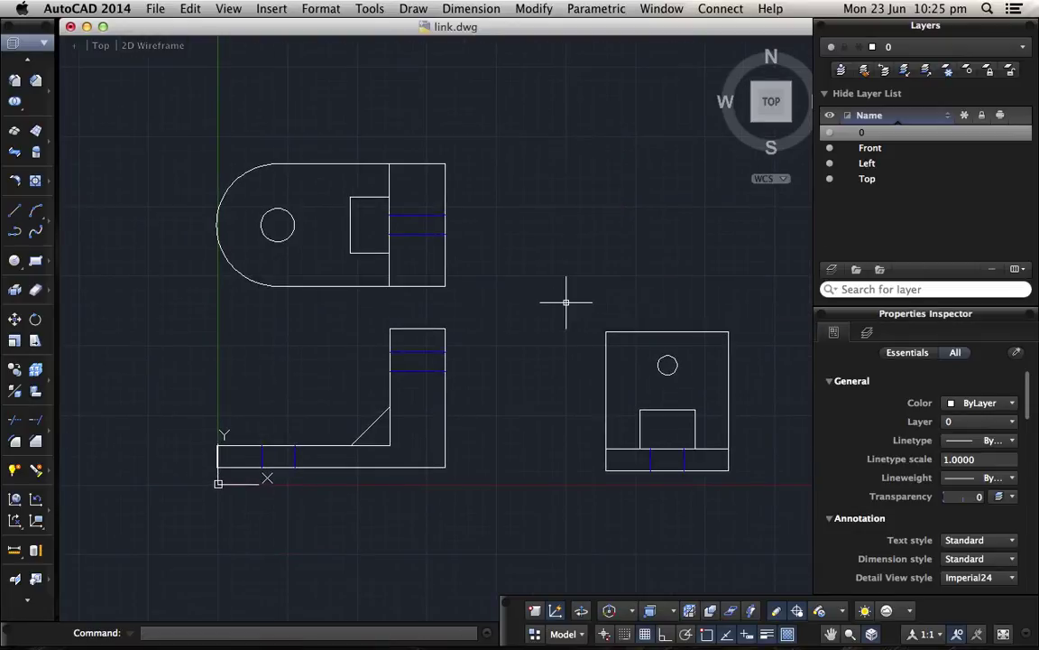
{"action": "scroll", "coordinate": [573, 280], "scroll_direction": "up", "scroll_amount": 3}
{"action": "scroll", "coordinate": [580, 263], "scroll_direction": "down", "scroll_amount": 3}
{"action": "scroll", "coordinate": [581, 263], "scroll_direction": "up", "scroll_amount": 2}
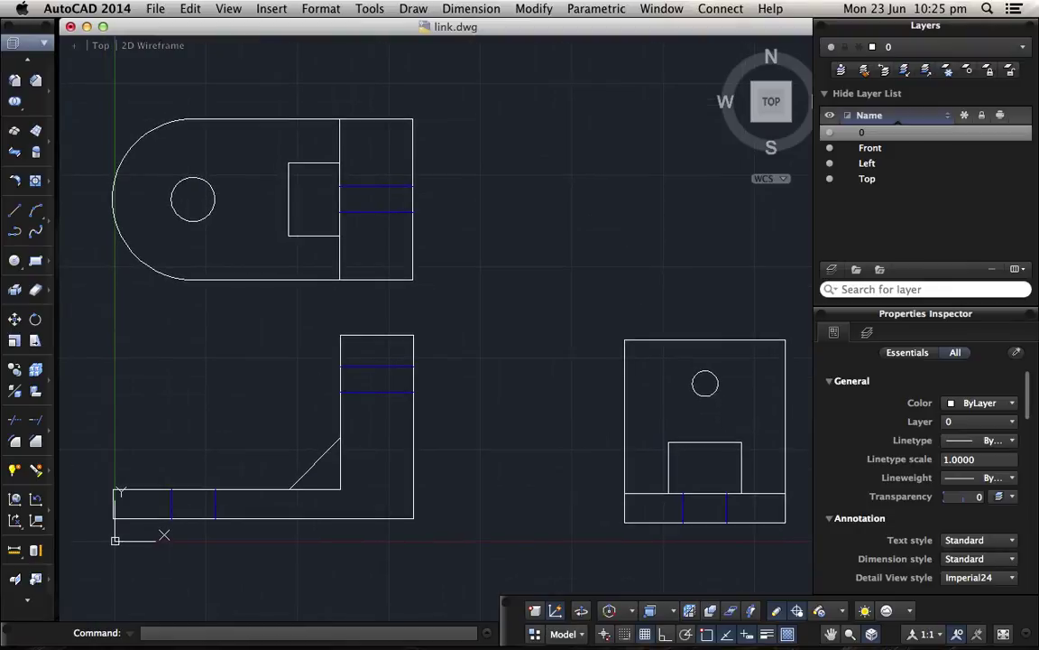
{"action": "left_click", "coordinate": [580, 264]}
{"action": "left_click", "coordinate": [580, 264]}
{"action": "left_click", "coordinate": [463, 7]}
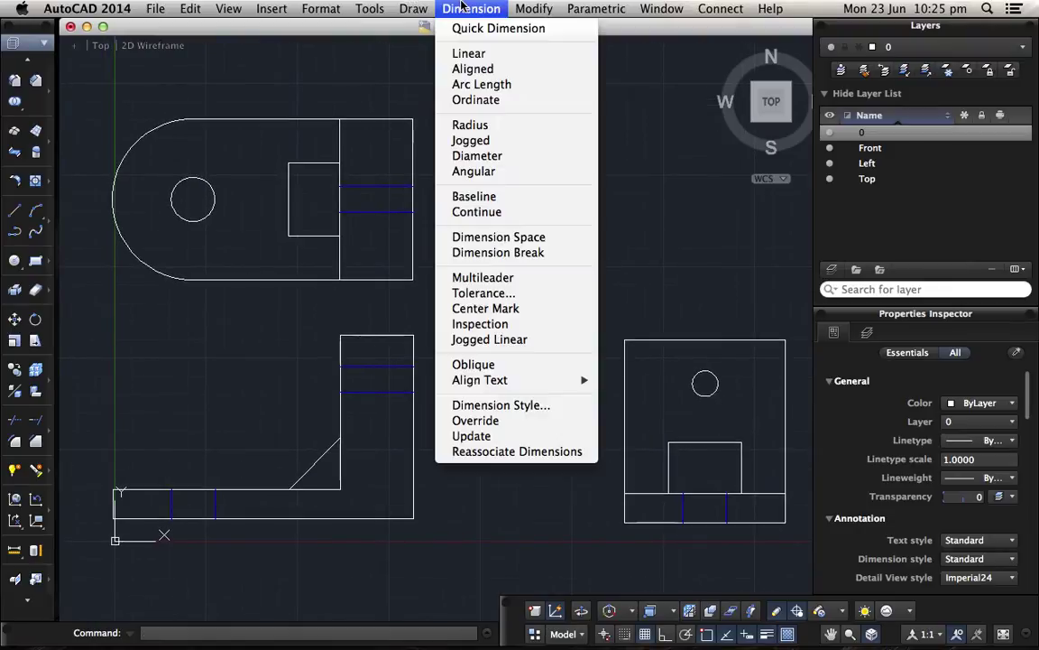
{"action": "left_click", "coordinate": [480, 56]}
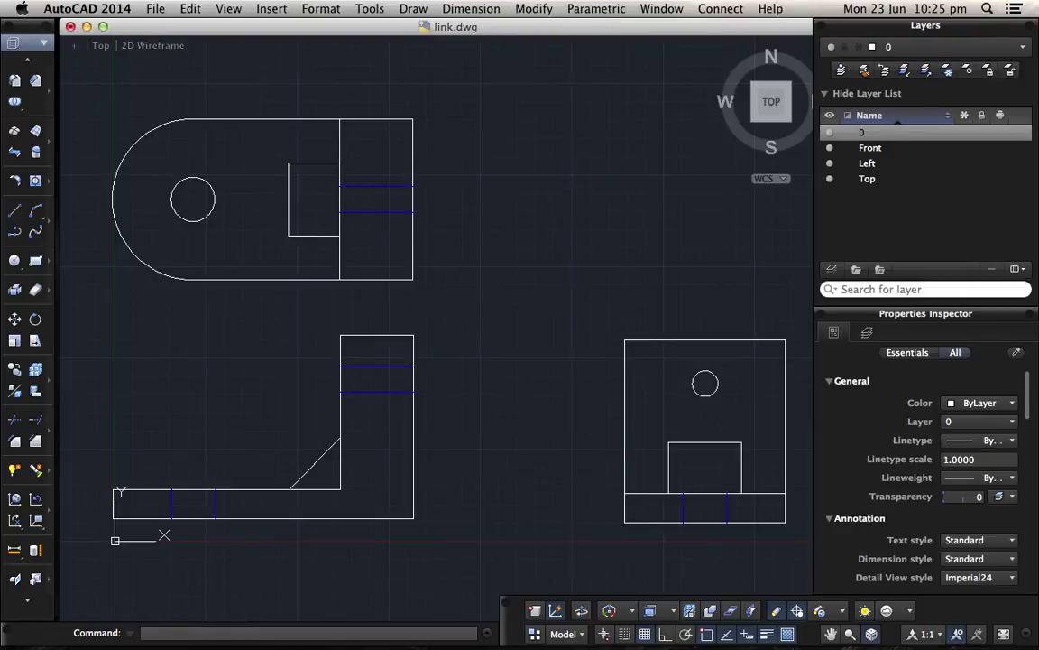
{"action": "left_click", "coordinate": [414, 118]}
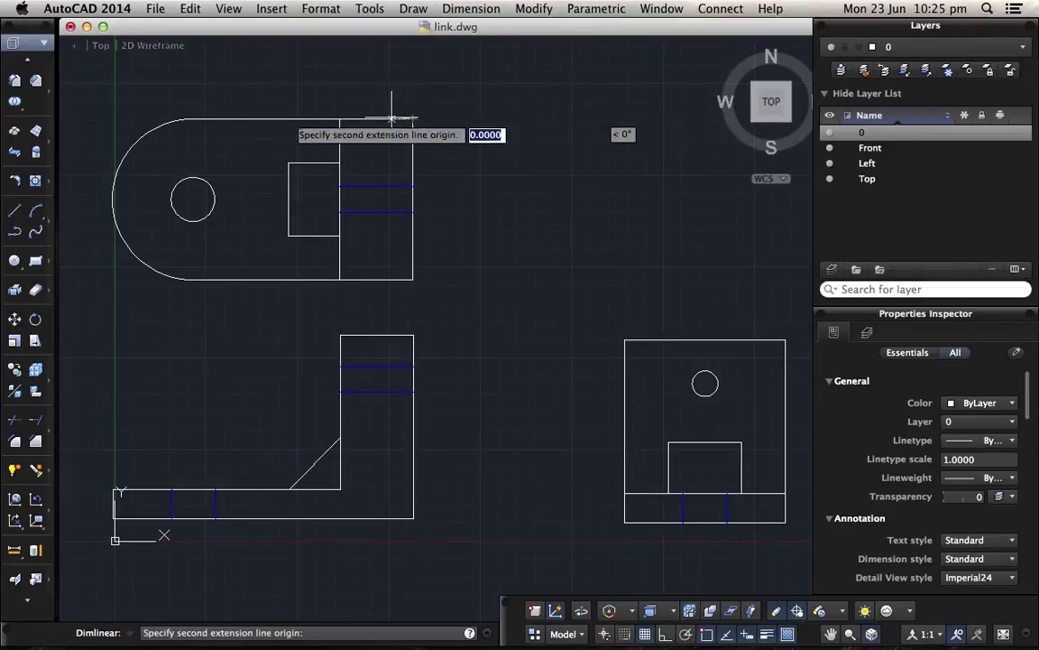
{"action": "left_click", "coordinate": [112, 198]}
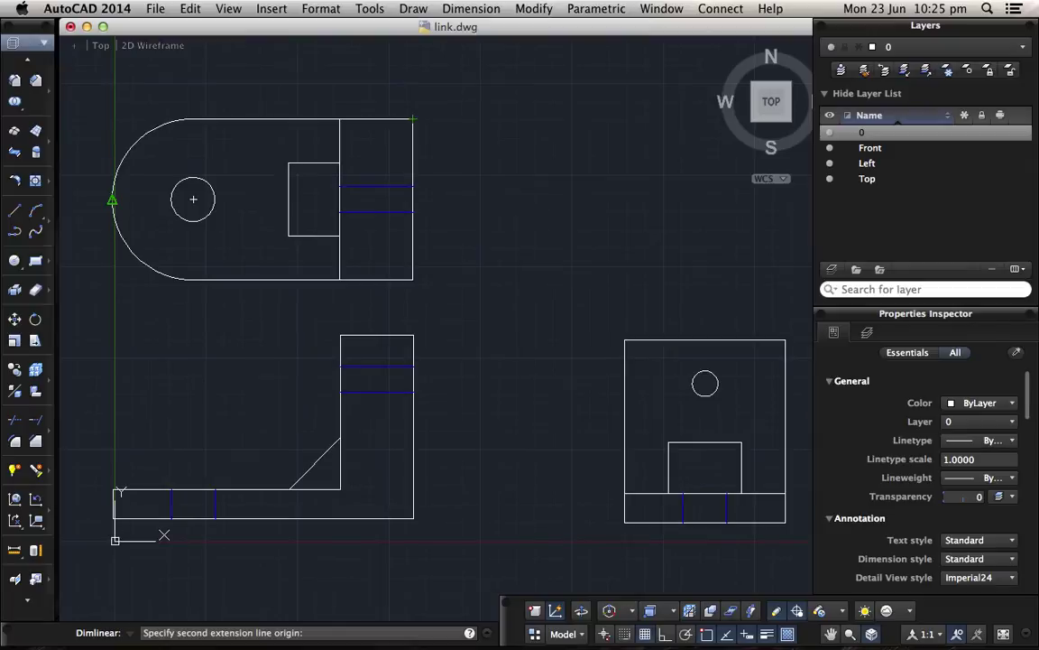
{"action": "left_click", "coordinate": [151, 81]}
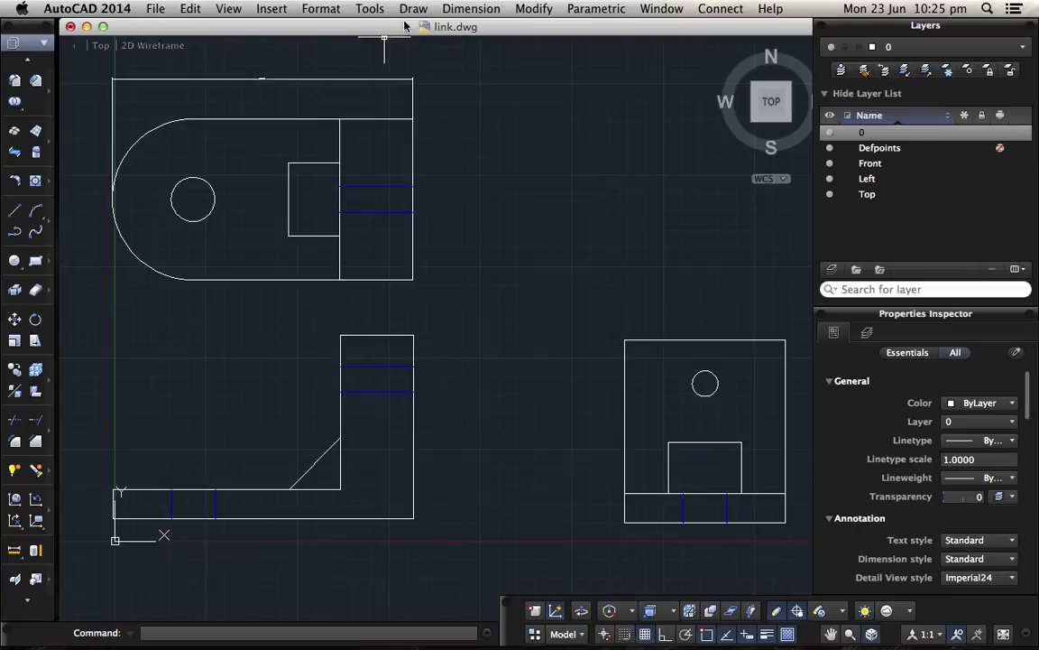
Step: Modify the Standard dimension style with a text height of 0.8
{"action": "left_click", "coordinate": [322, 9]}
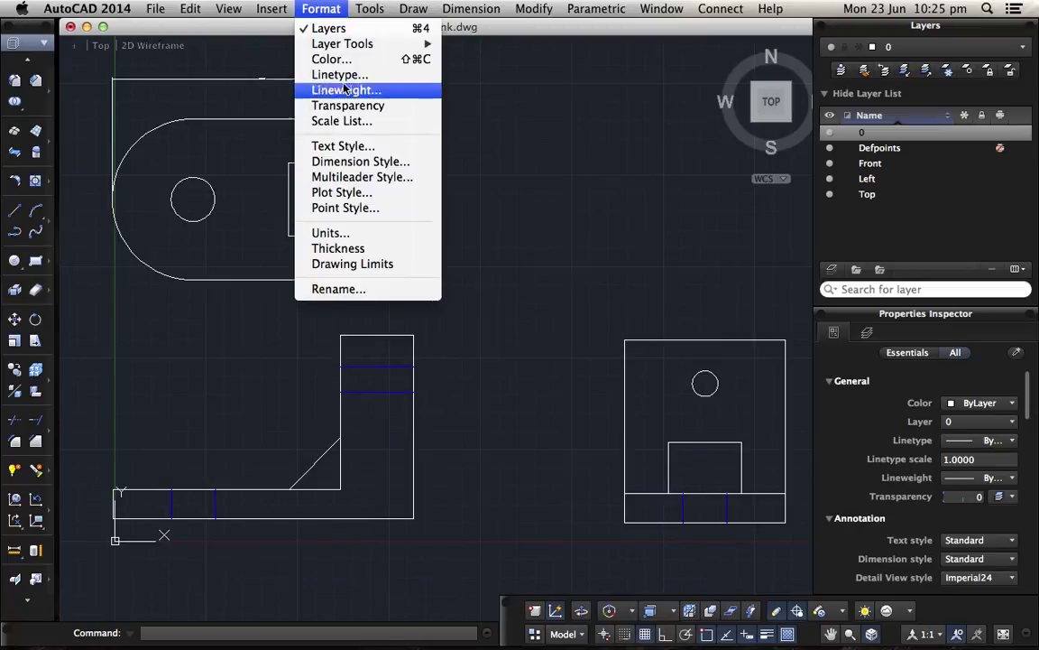
{"action": "left_click", "coordinate": [362, 162]}
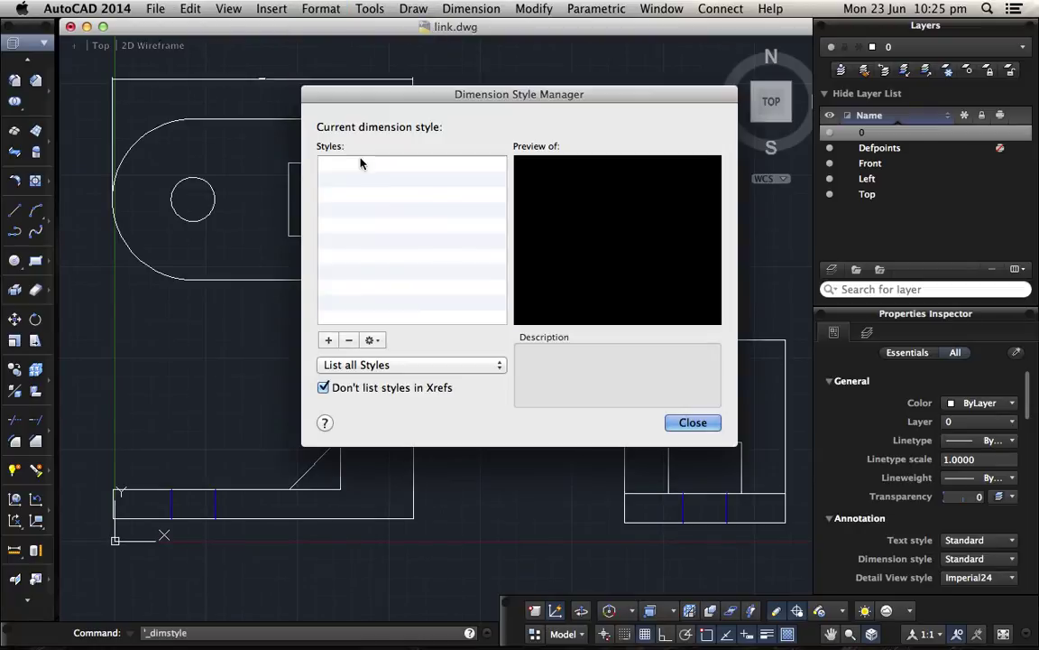
{"action": "left_click", "coordinate": [372, 341]}
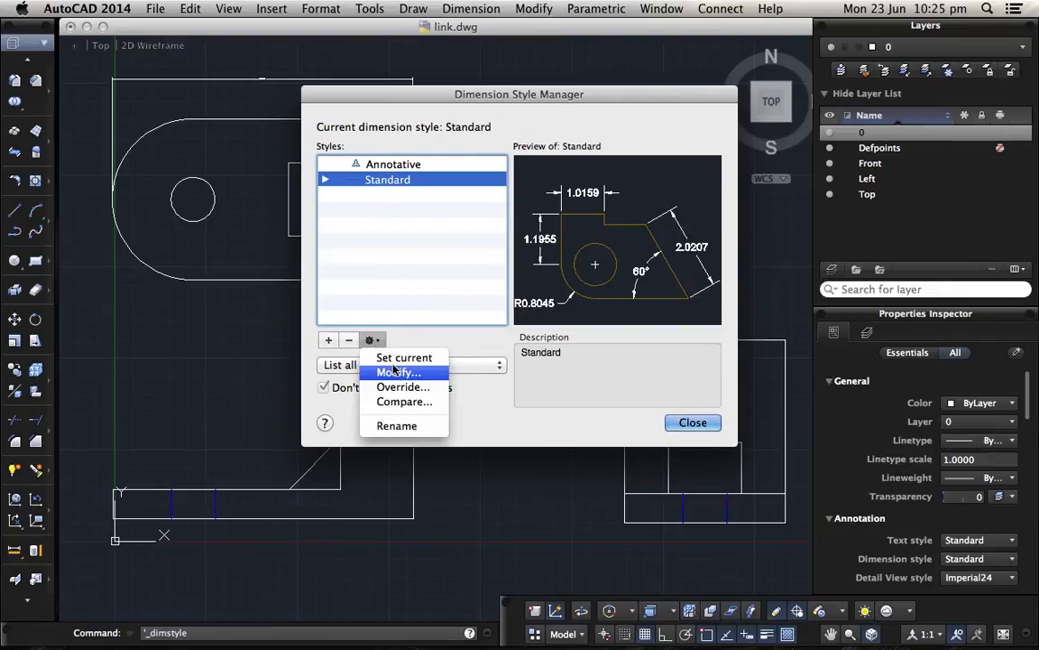
{"action": "left_click", "coordinate": [398, 373]}
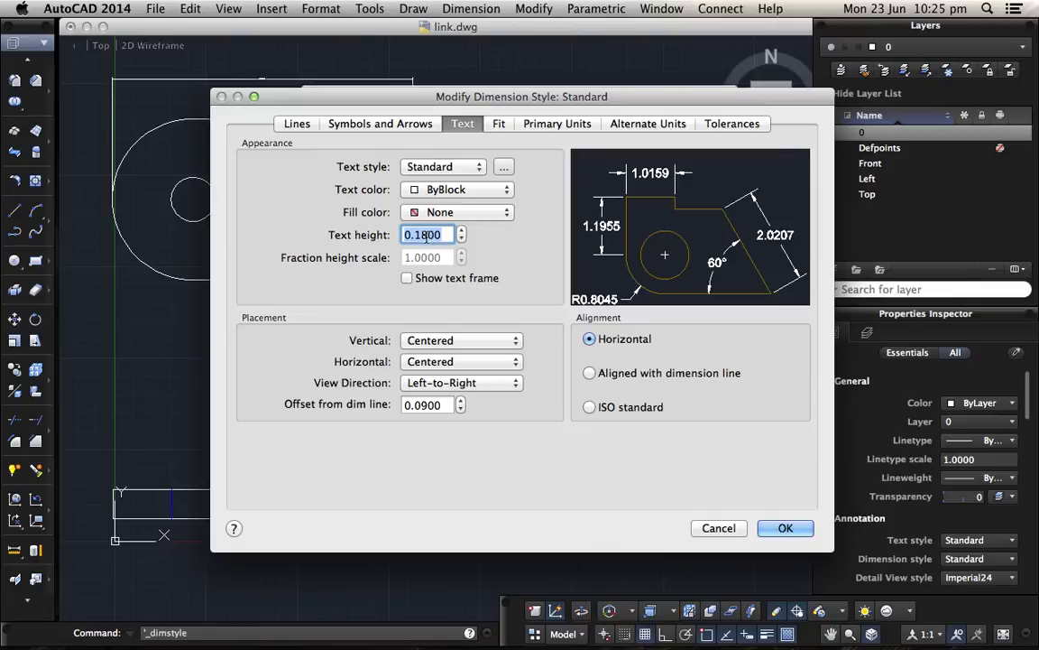
{"action": "type", "text": "0.98"}
{"action": "key", "text": "BackSpace"}
{"action": "key", "text": "BackSpace"}
{"action": "type", "text": "8"}
{"action": "left_click", "coordinate": [784, 526]}
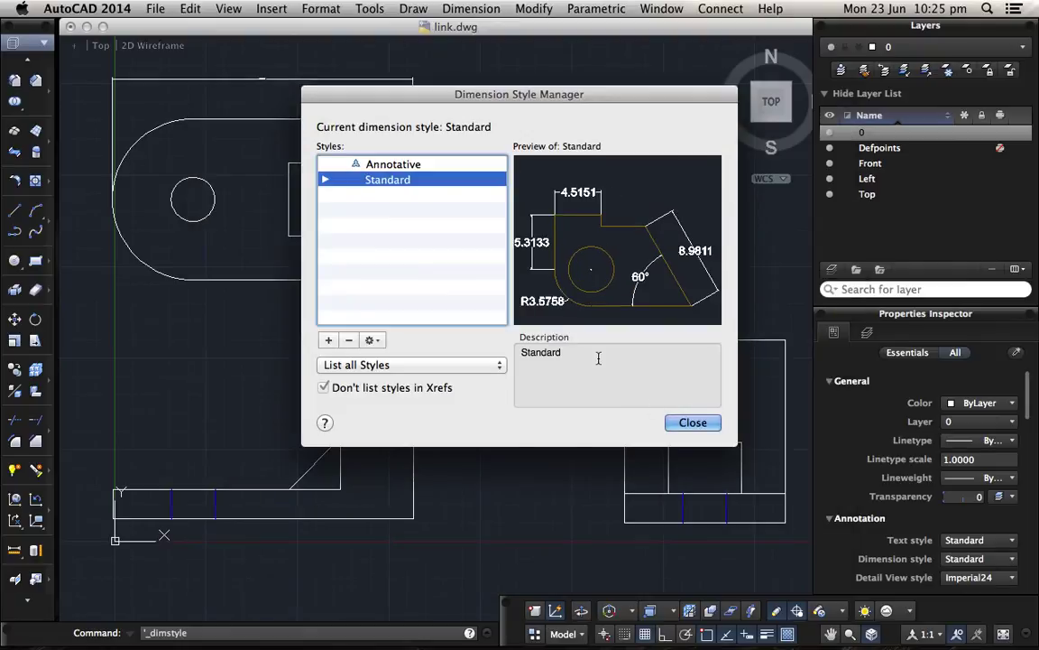
{"action": "left_click", "coordinate": [692, 423]}
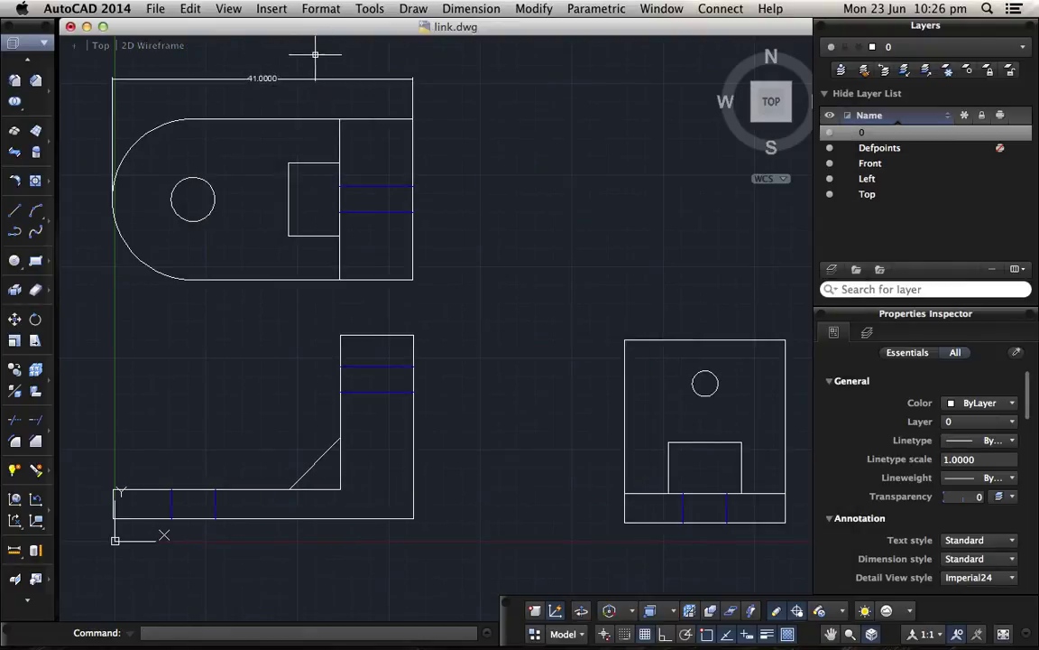
Step: Change the Standard style's text height to 1 on the Text tab
{"action": "left_click", "coordinate": [322, 9]}
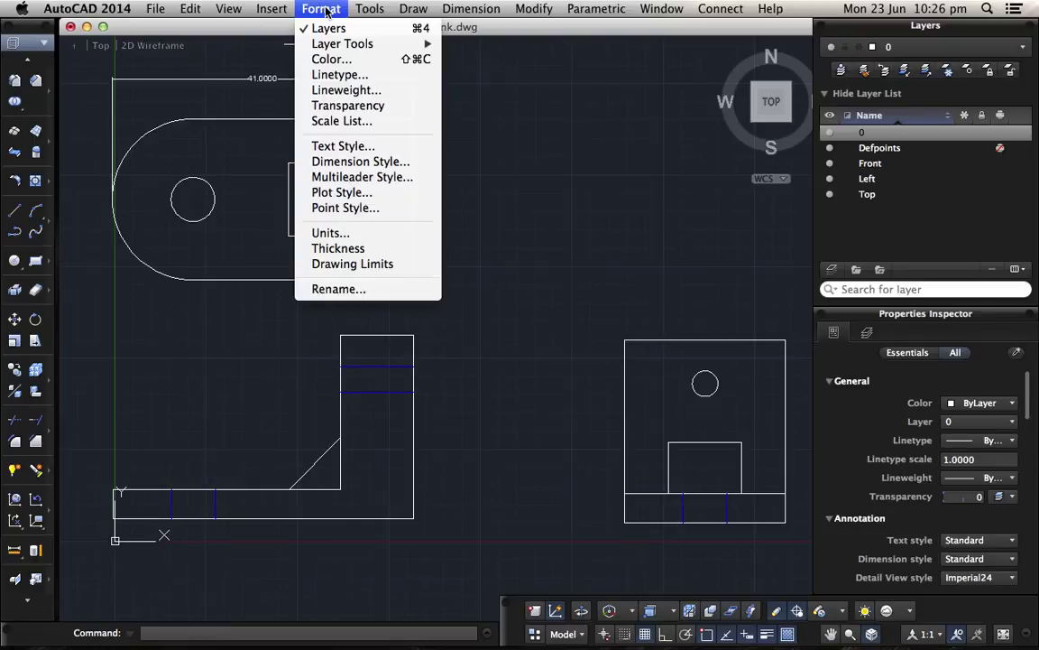
{"action": "left_click", "coordinate": [340, 163]}
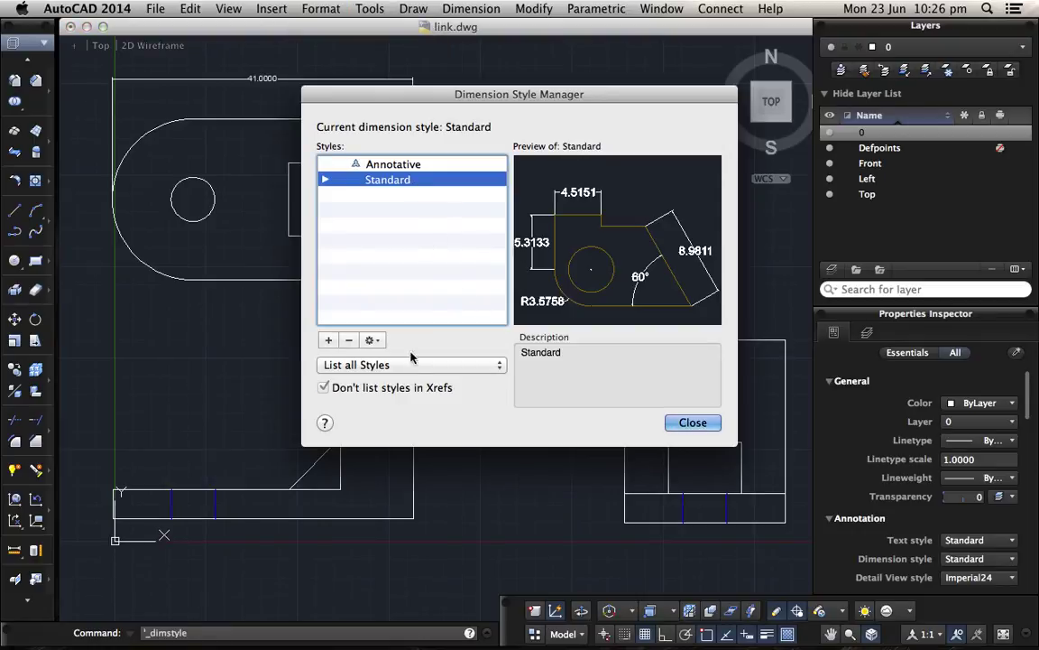
{"action": "left_click", "coordinate": [372, 341]}
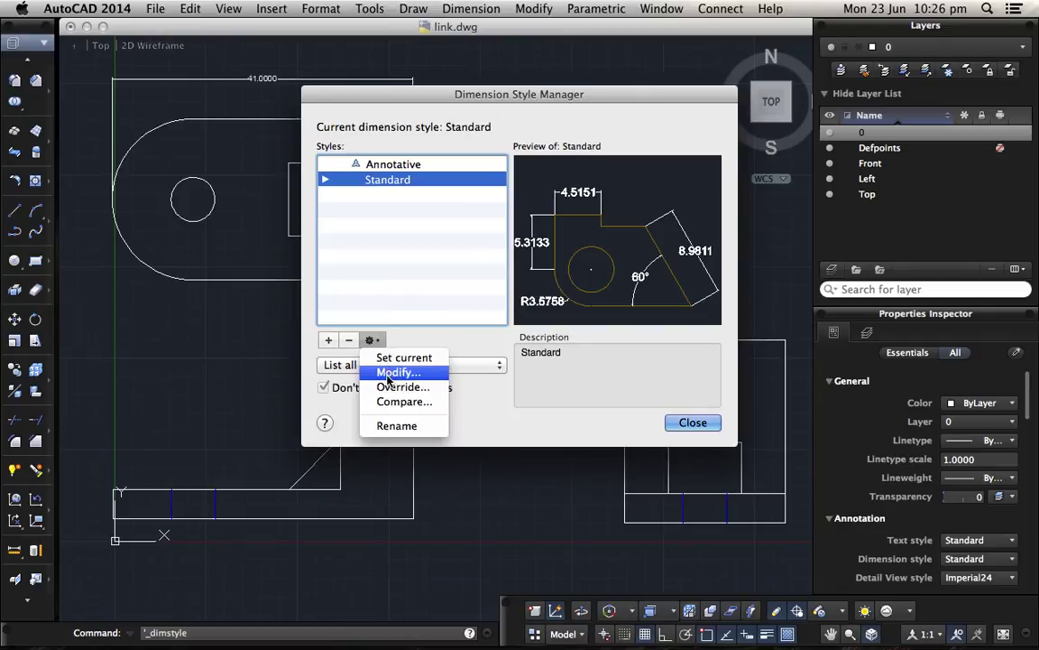
{"action": "left_click", "coordinate": [389, 373]}
{"action": "left_click", "coordinate": [462, 123]}
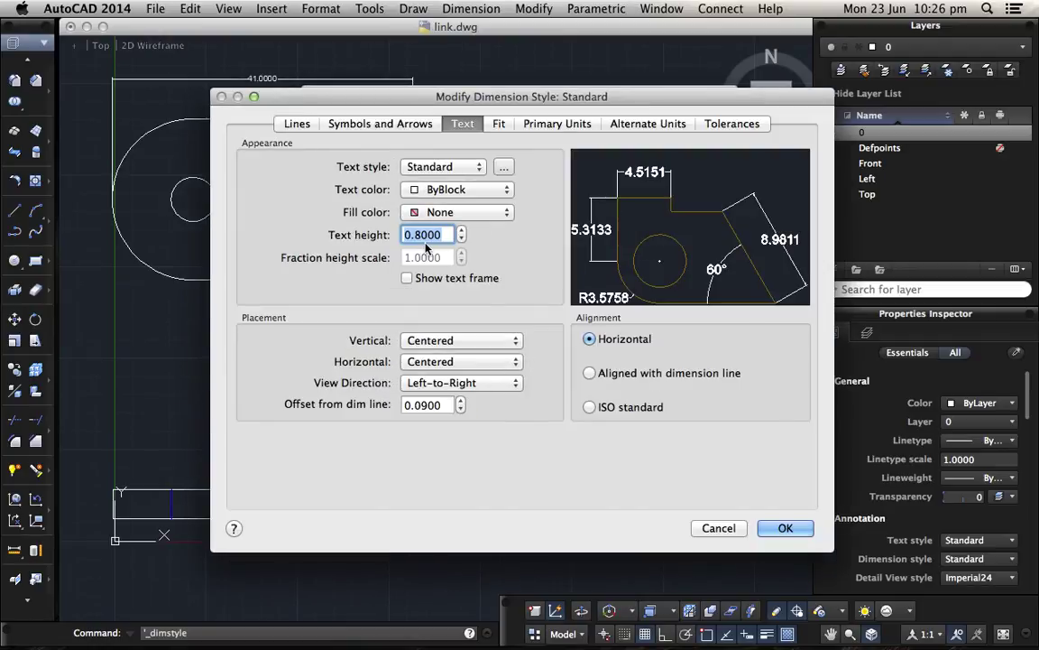
{"action": "type", "text": "1"}
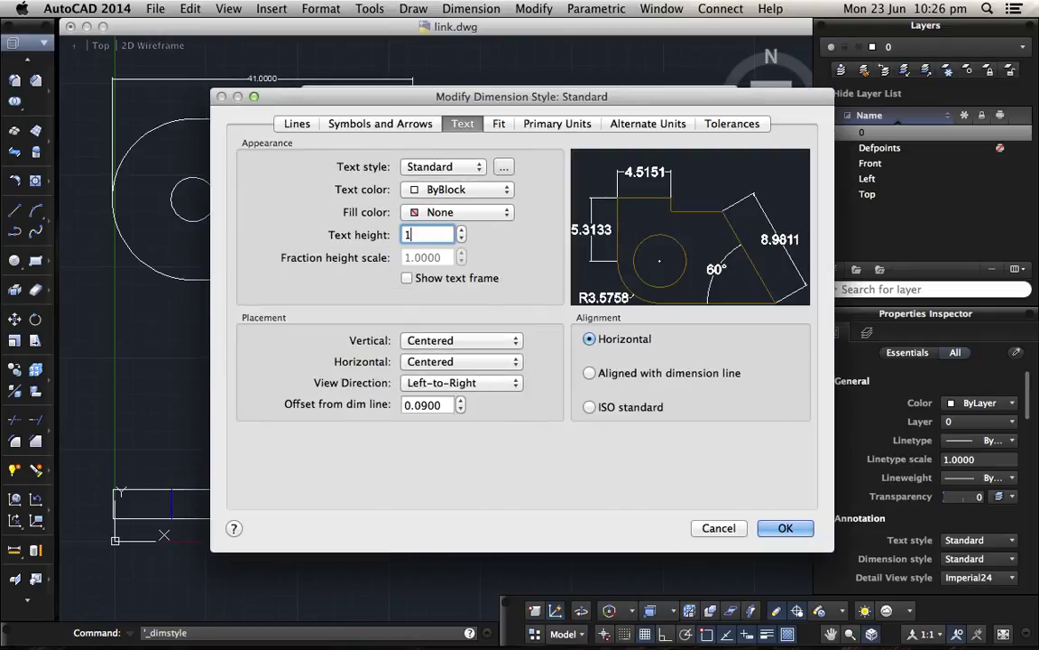
{"action": "left_click", "coordinate": [785, 528]}
{"action": "left_click", "coordinate": [692, 423]}
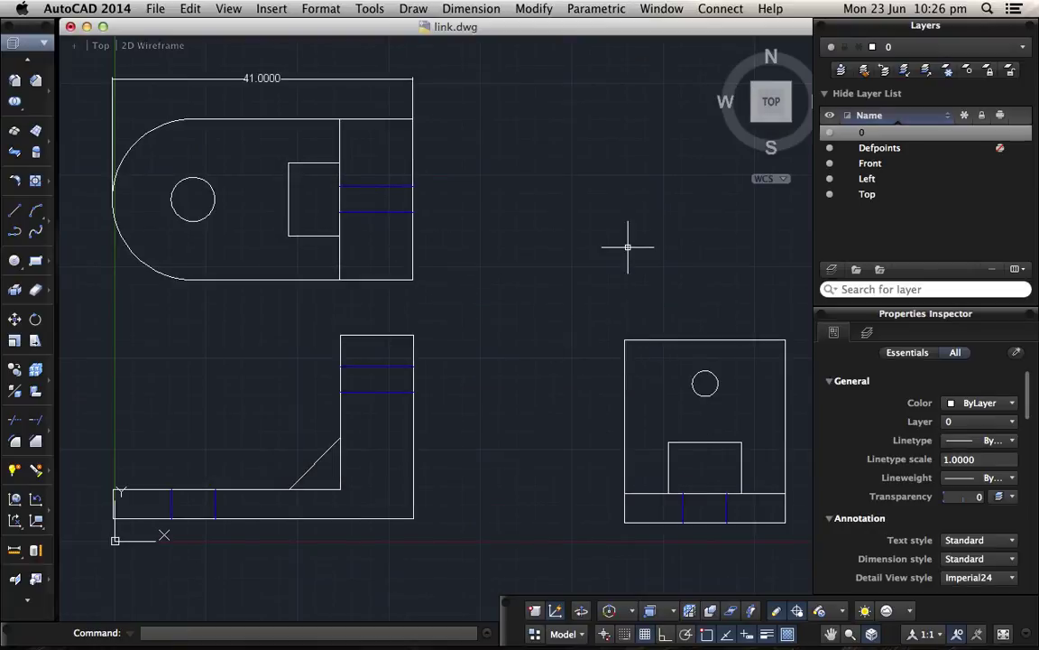
Step: Add a vertical 22.0625 linear dimension along the top view's right edge
{"action": "left_click", "coordinate": [472, 9]}
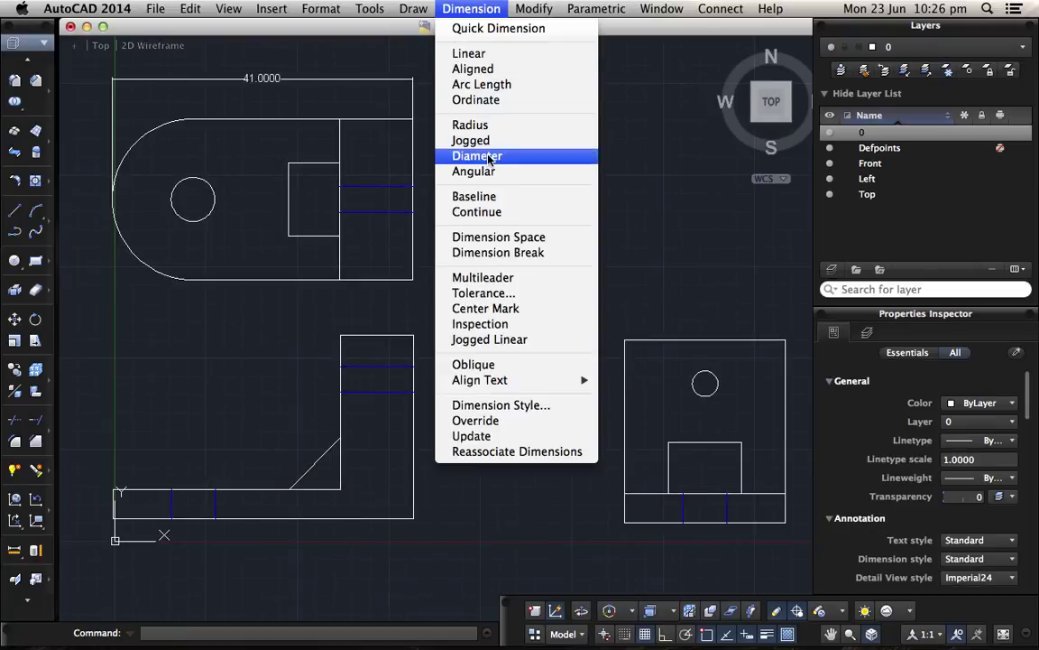
{"action": "left_click", "coordinate": [470, 53]}
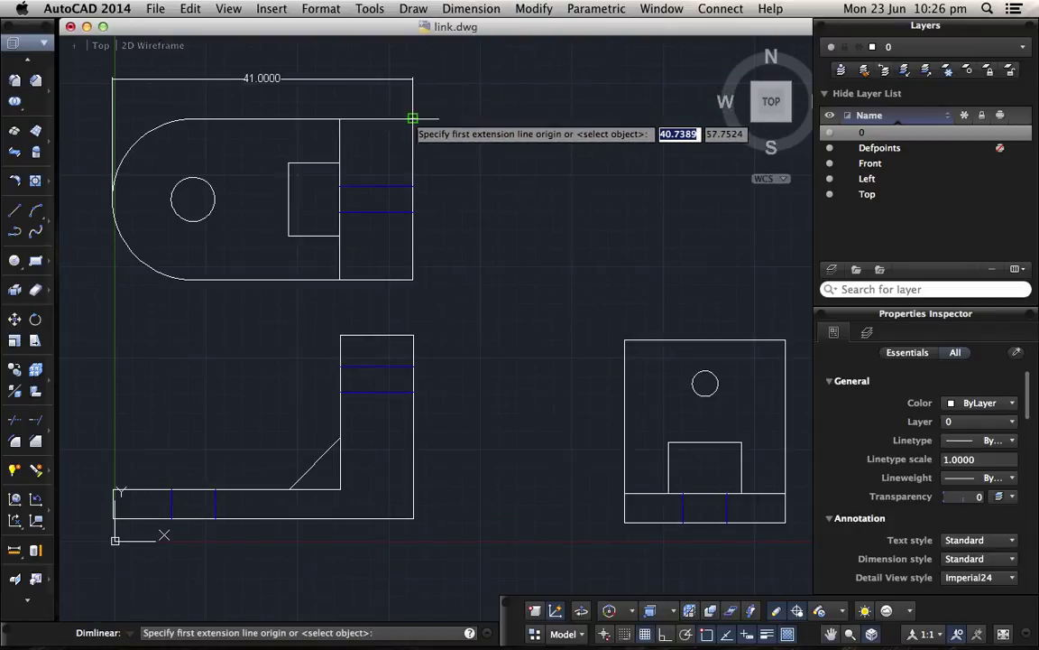
{"action": "left_click", "coordinate": [413, 118]}
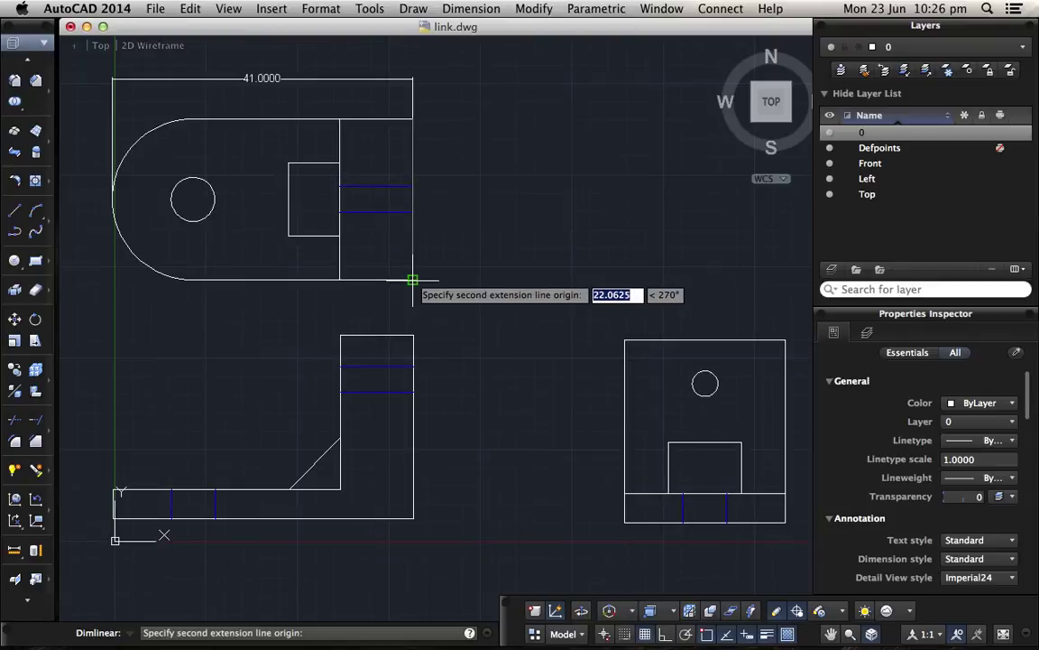
{"action": "left_click", "coordinate": [413, 279]}
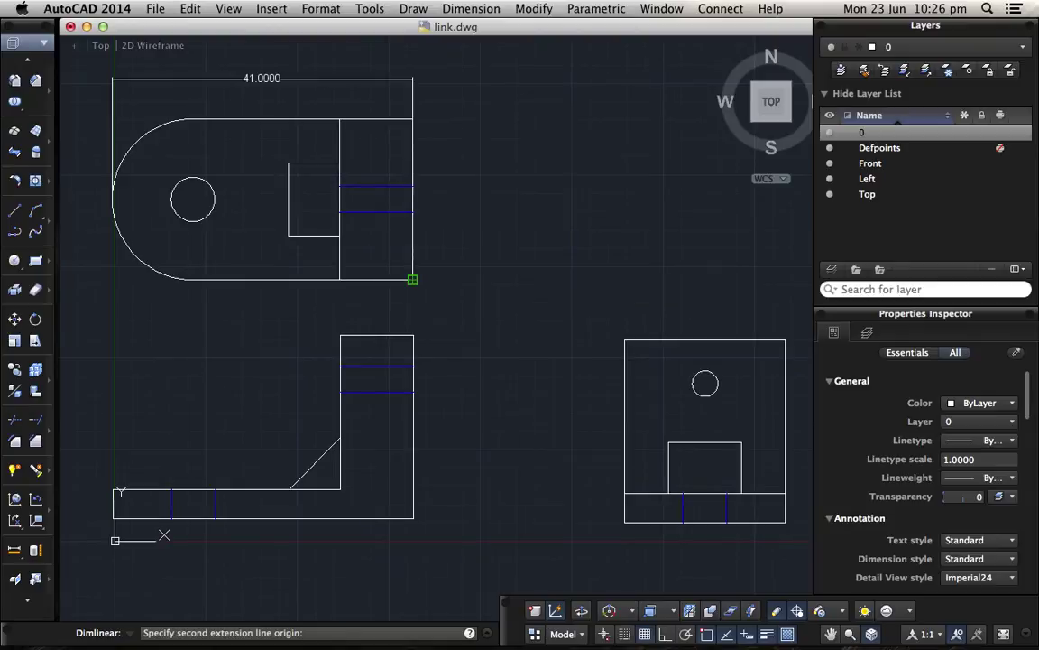
{"action": "left_click", "coordinate": [461, 278]}
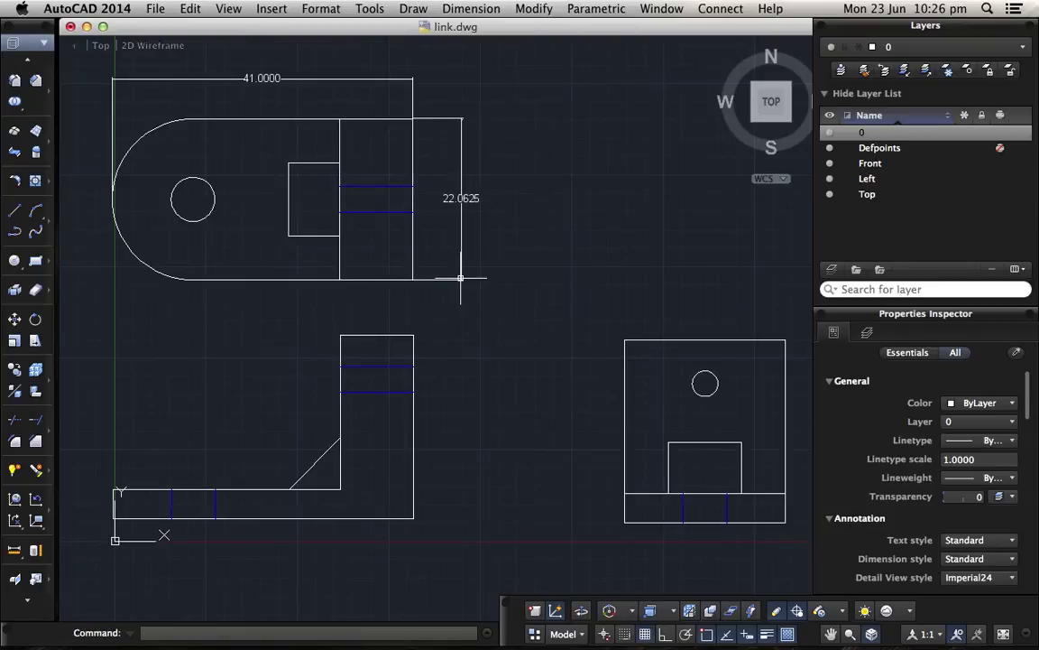
Step: Add a Ø6.0000 diameter dimension to the hole circle in the top view
{"action": "left_click", "coordinate": [485, 8]}
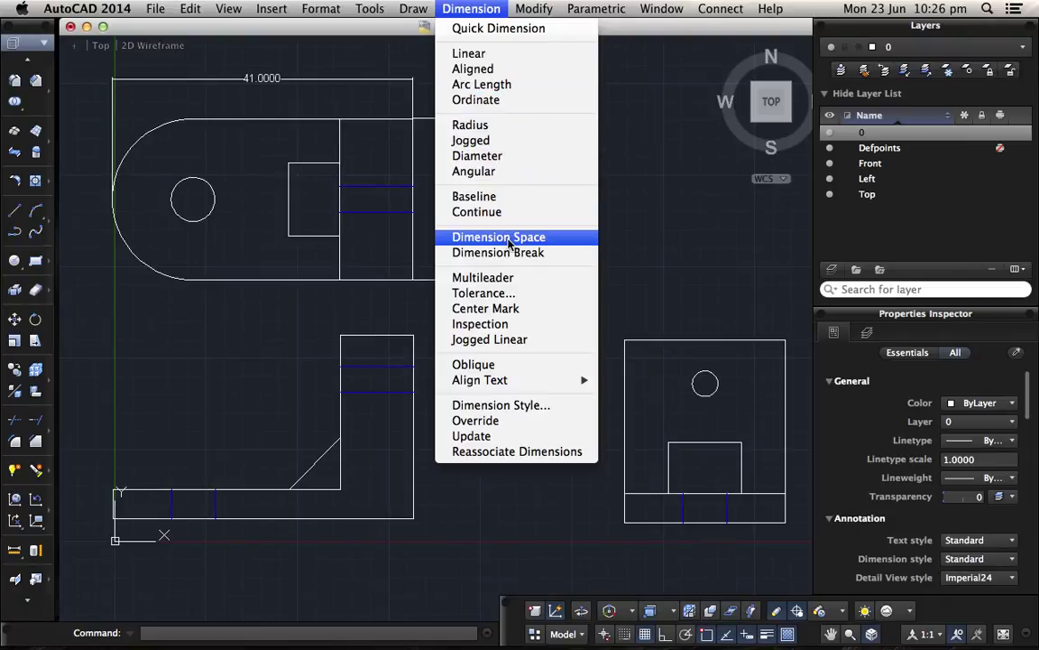
{"action": "left_click", "coordinate": [477, 155]}
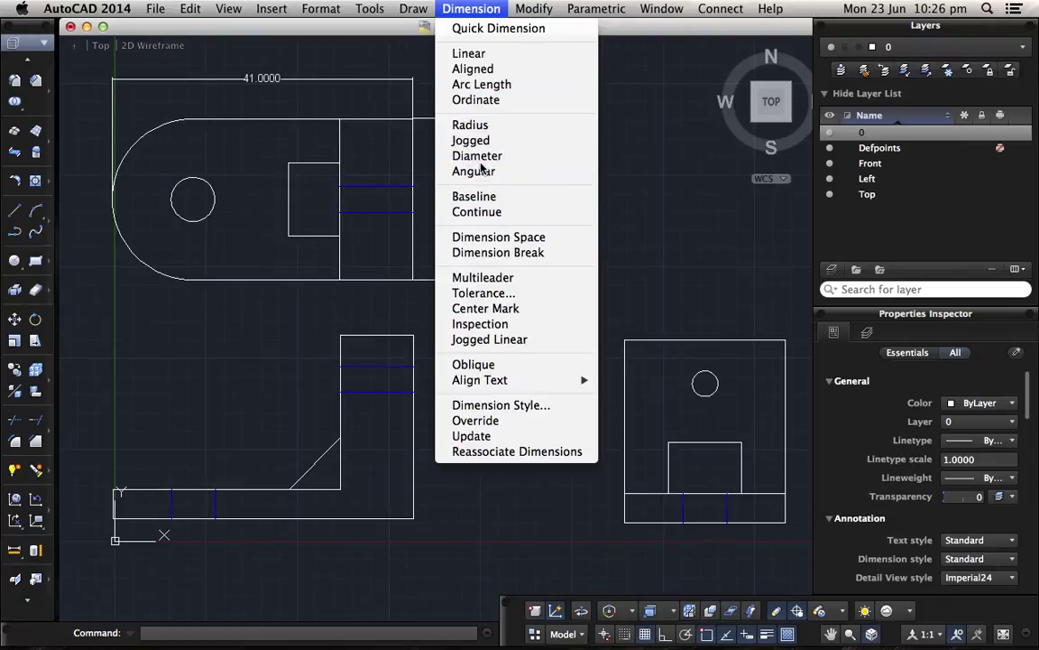
{"action": "left_click", "coordinate": [209, 214]}
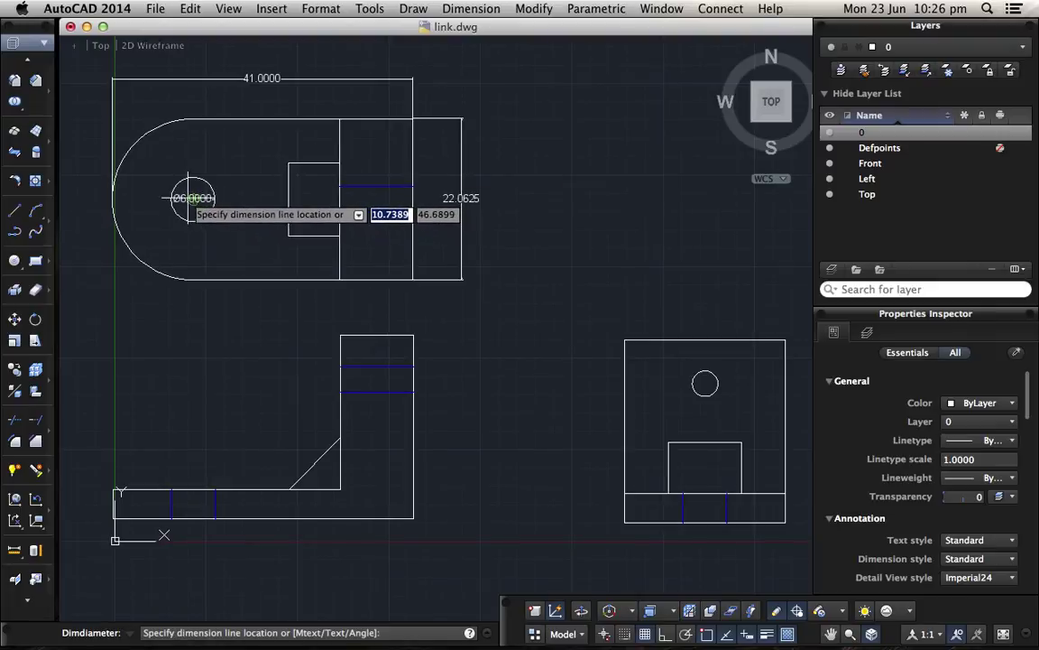
{"action": "left_click", "coordinate": [190, 196]}
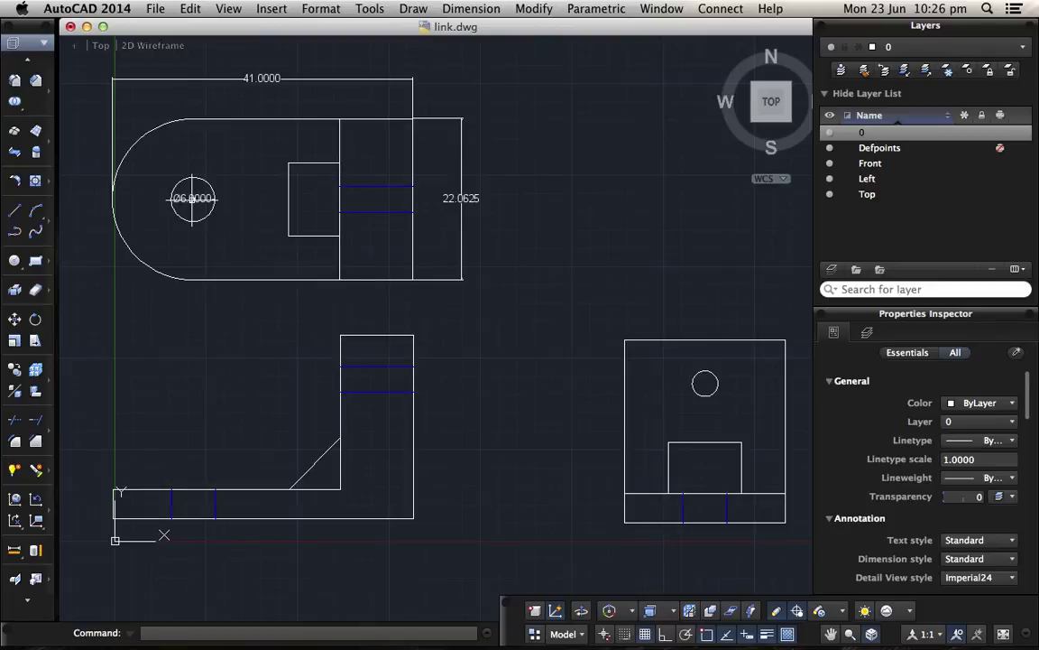